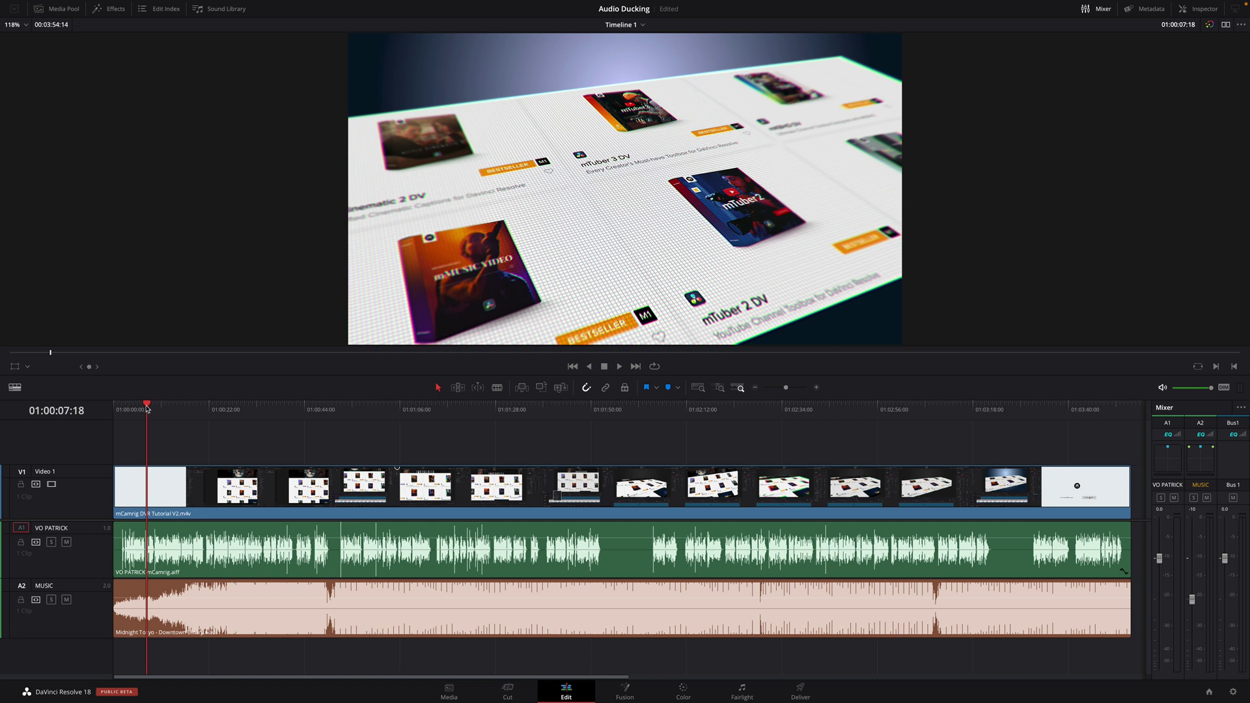
Step: Audition the voiceover soloed, then with the music, from the timeline start
mouse_move(147, 407)
mouse_down()
mouse_move(337, 455)
mouse_move(467, 467)
mouse_move(279, 456)
mouse_move(145, 428)
mouse_up()
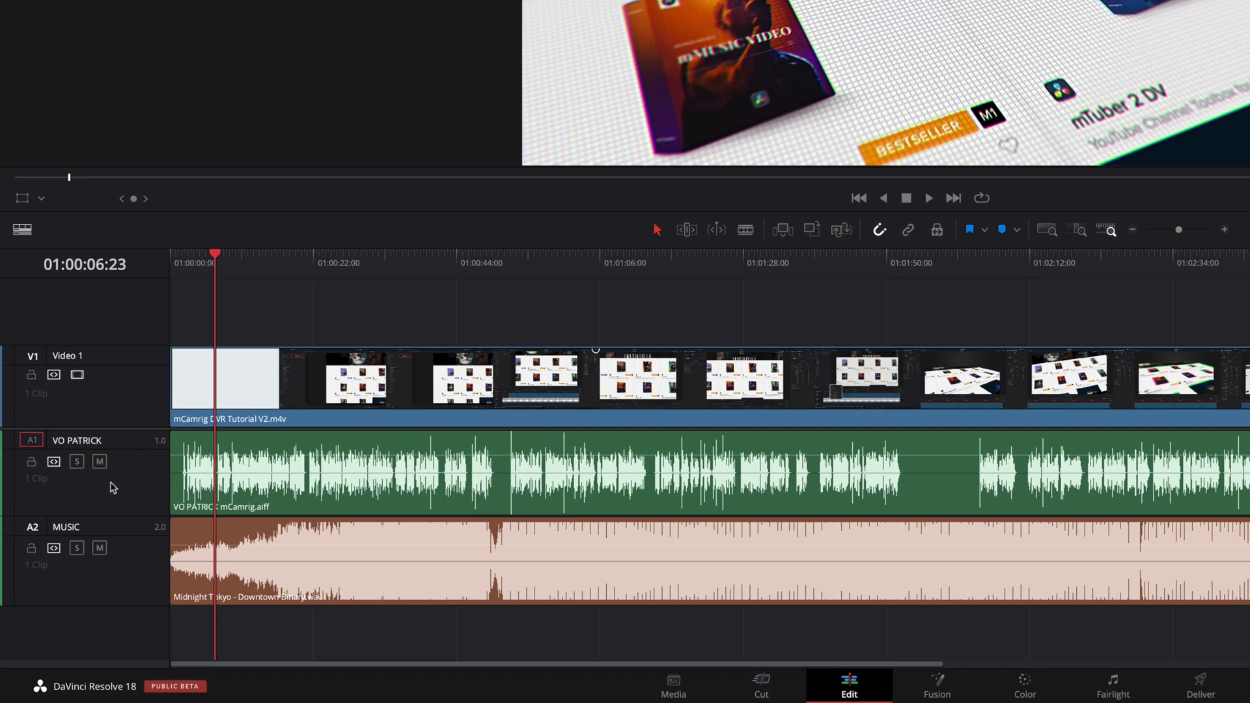
drag(195, 263, 174, 263)
click(77, 462)
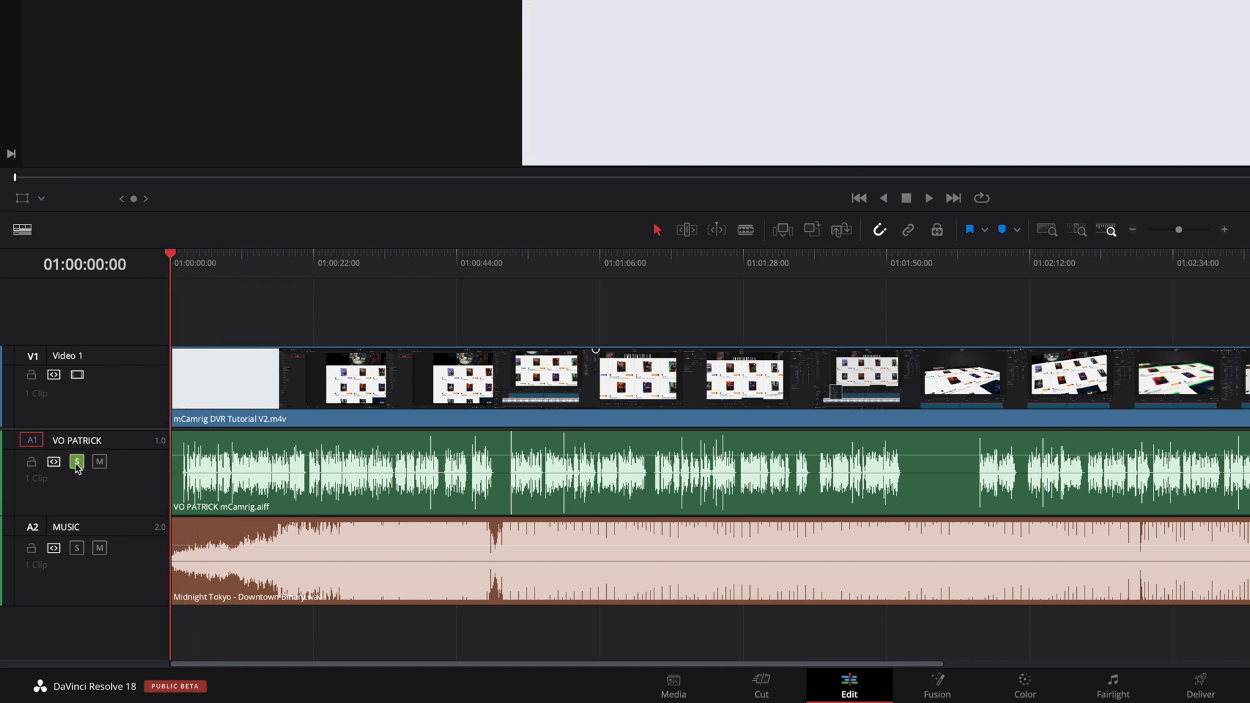
key(space)
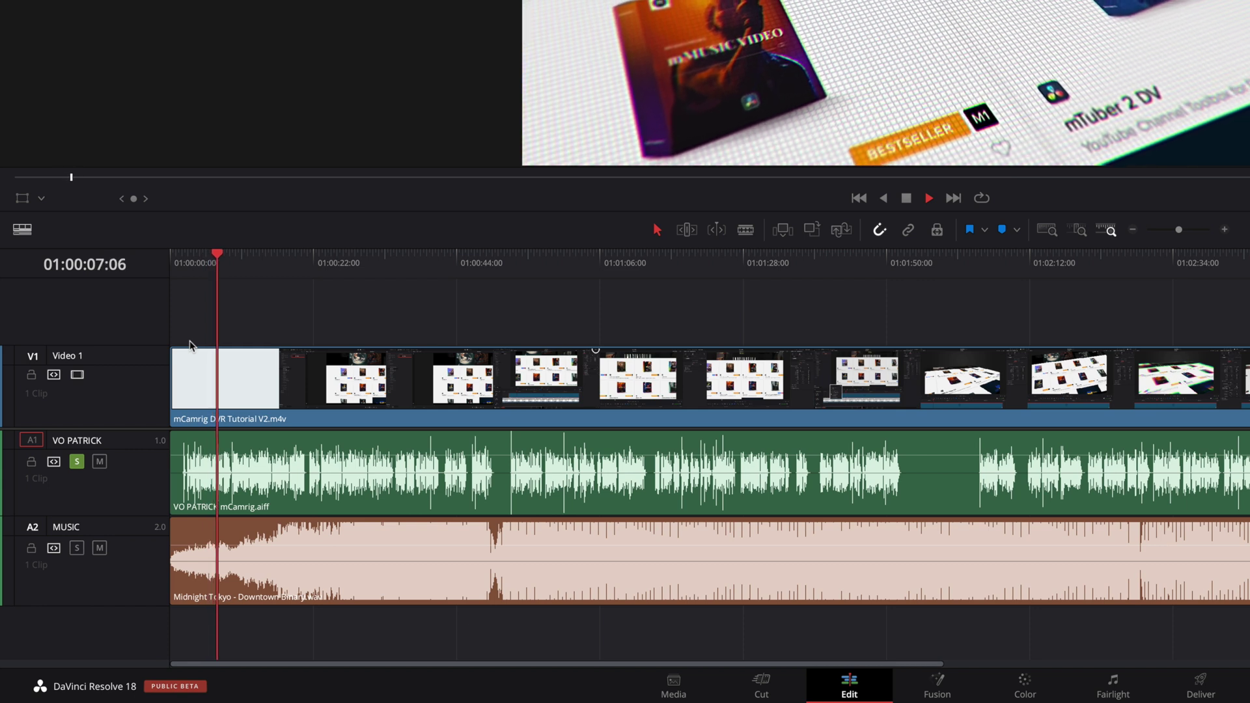
key(space)
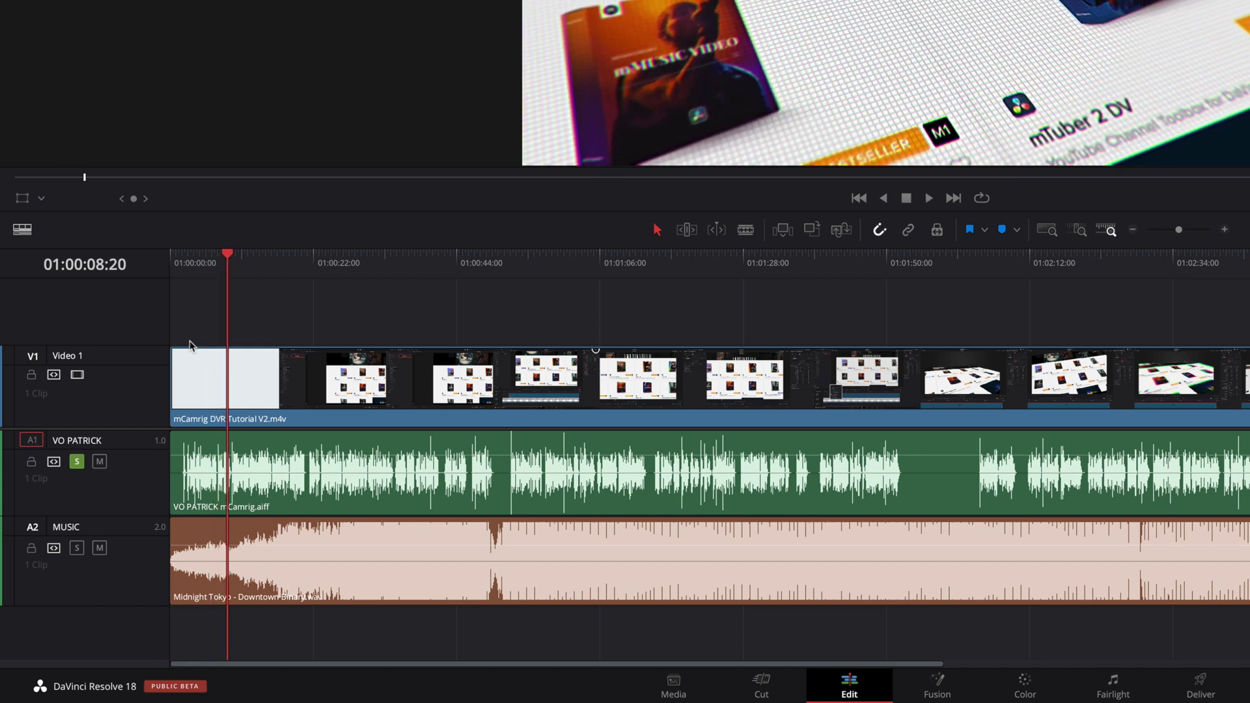
click(77, 462)
key(space)
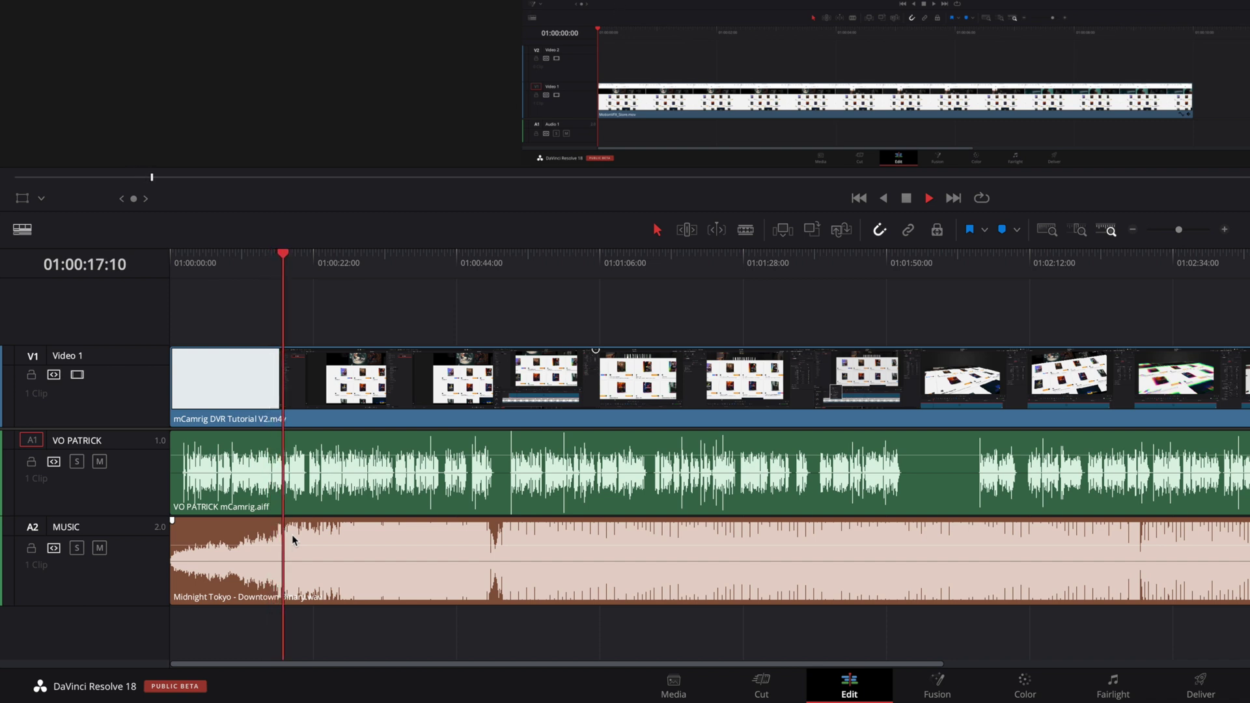
key(space)
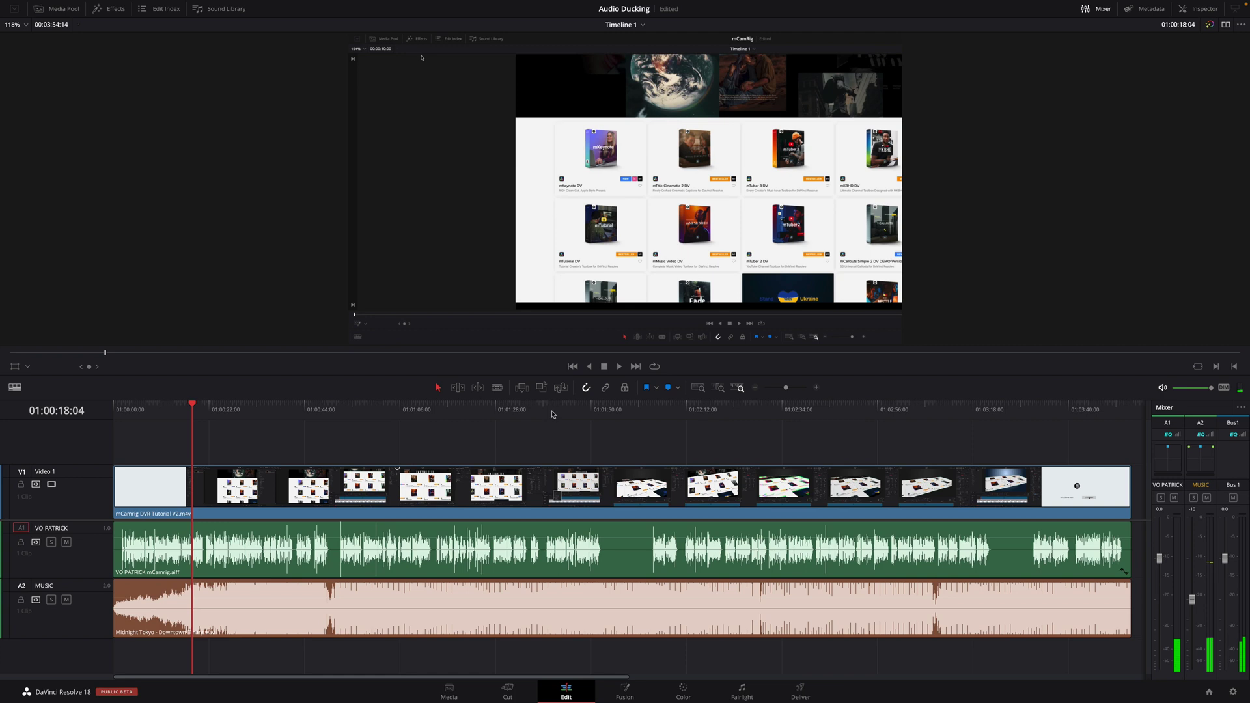
Step: Keyframe a music dip to -5.53 dB around the voiceover stretch near 01:01:40:21
click(607, 381)
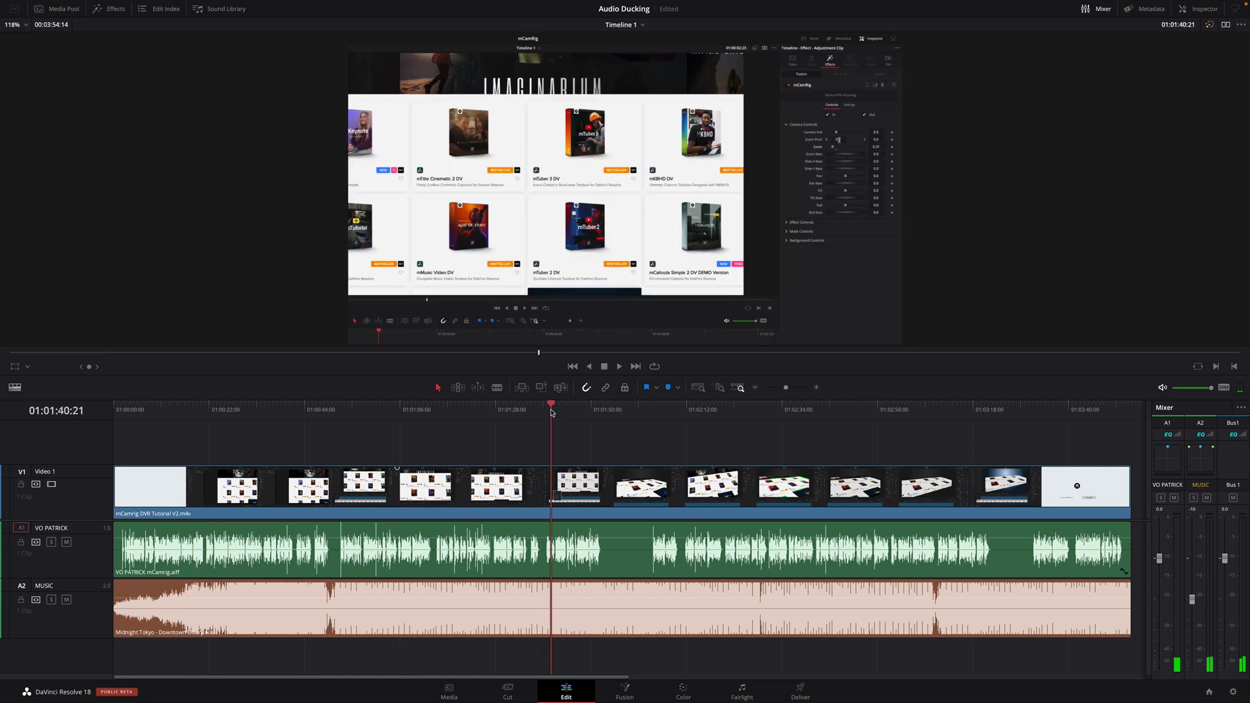
key(space)
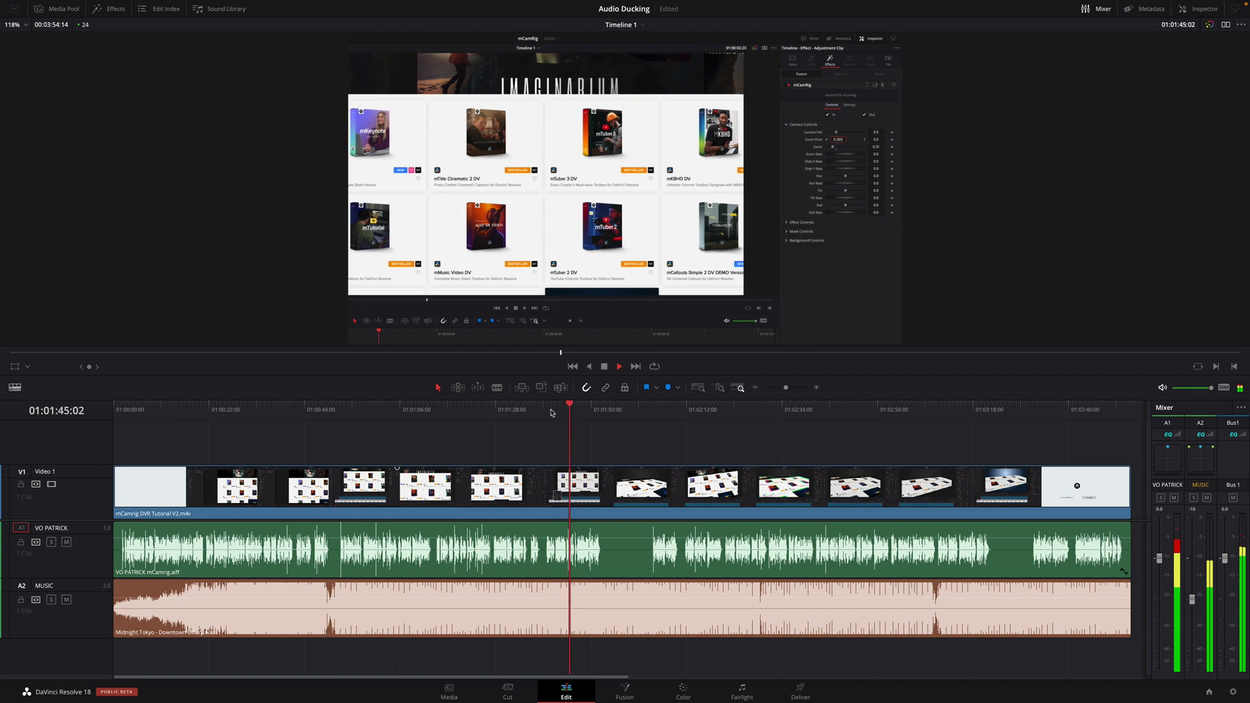
key(space)
drag(590, 597, 656, 601)
alt+click(595, 598)
alt+click(589, 597)
alt+click(655, 598)
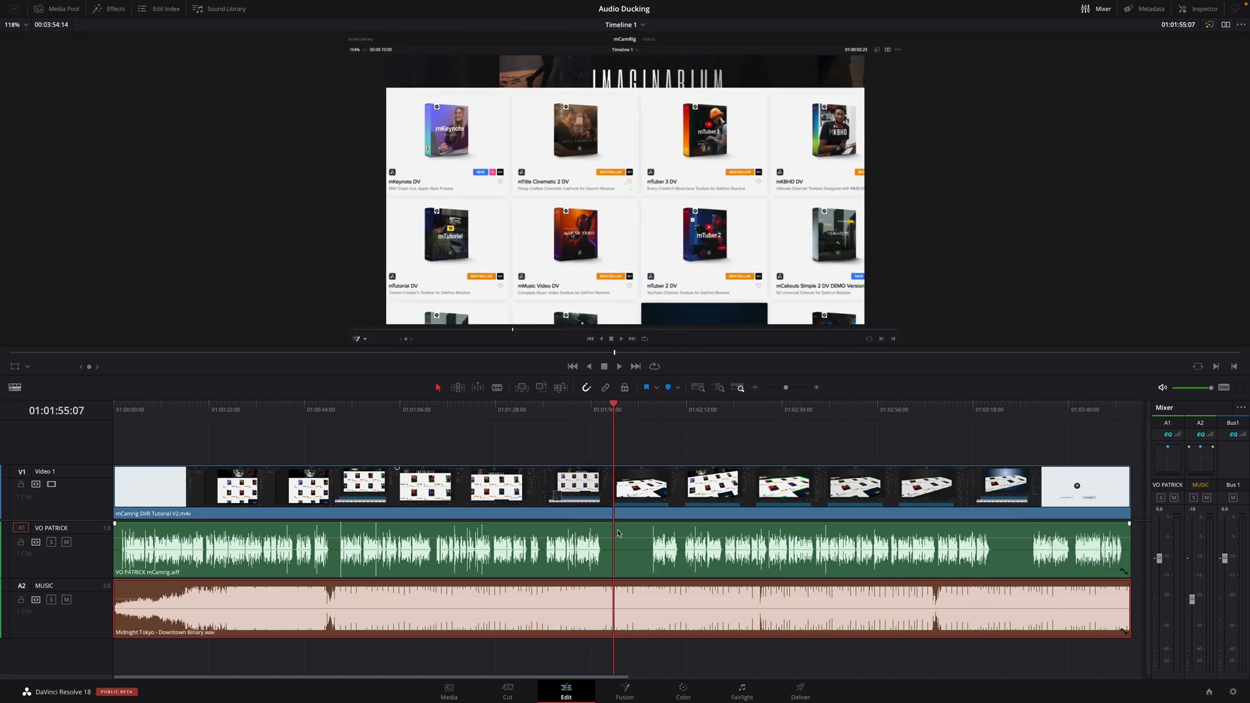
Step: Switch to the Fairlight page and toggle the track mixer off and back on
click(741, 691)
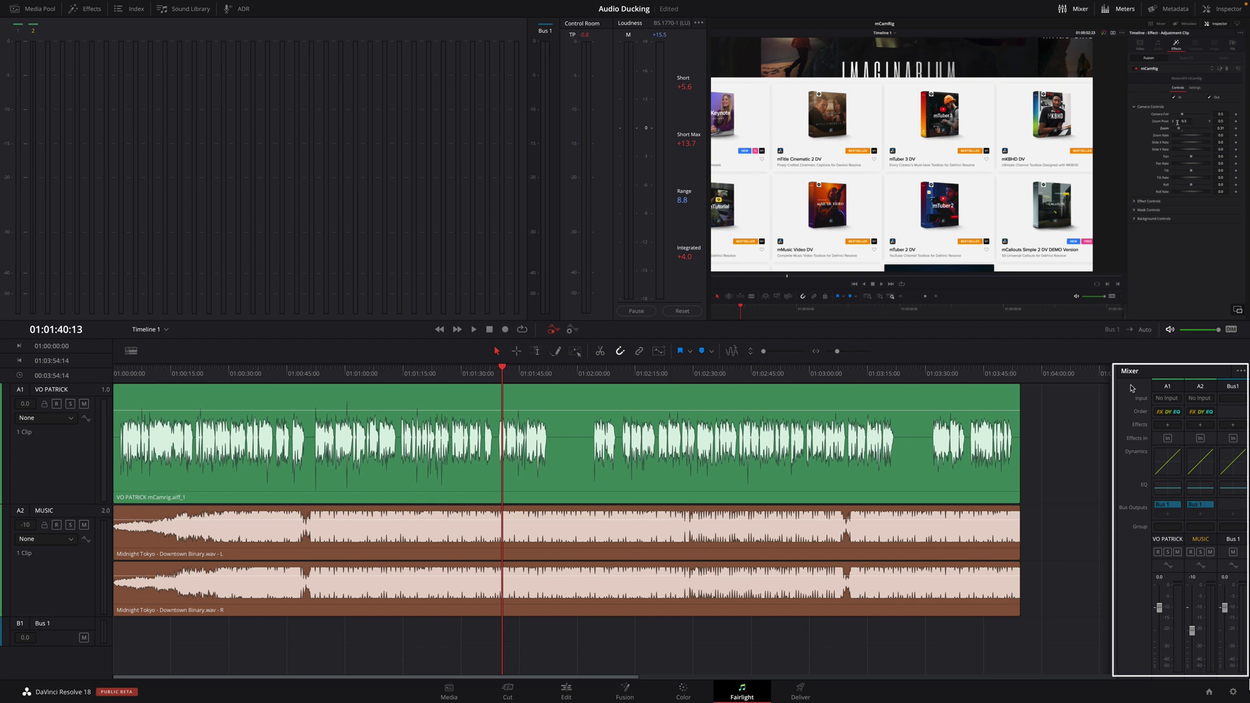
click(1080, 11)
click(1079, 10)
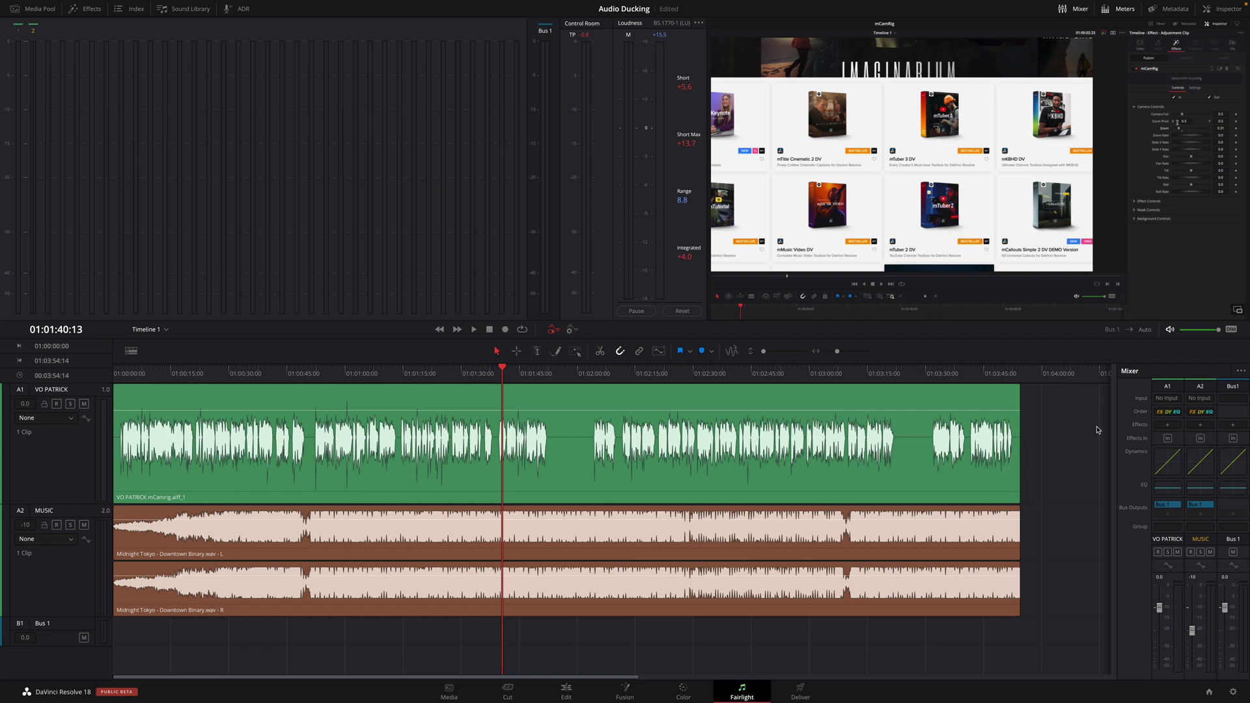
Step: Open the VO PATRICK Dynamics window, reposition it, and switch on sidechain Send
double_click(1162, 460)
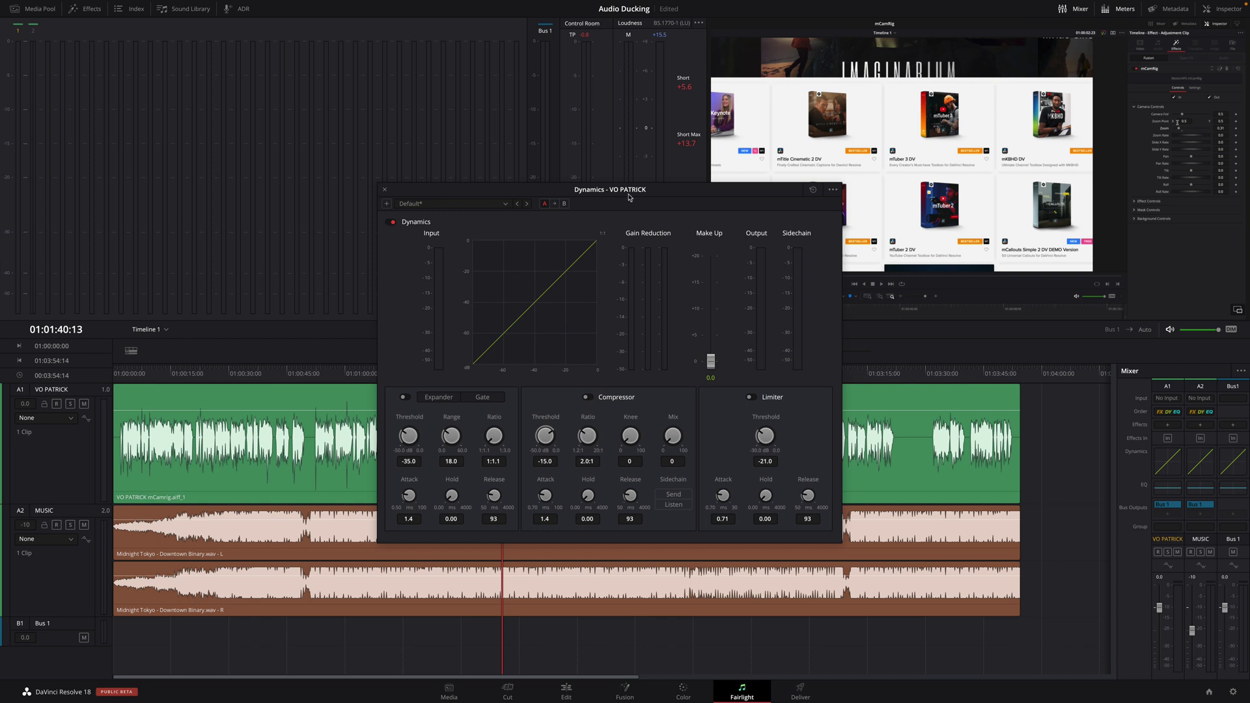
drag(627, 193, 649, 170)
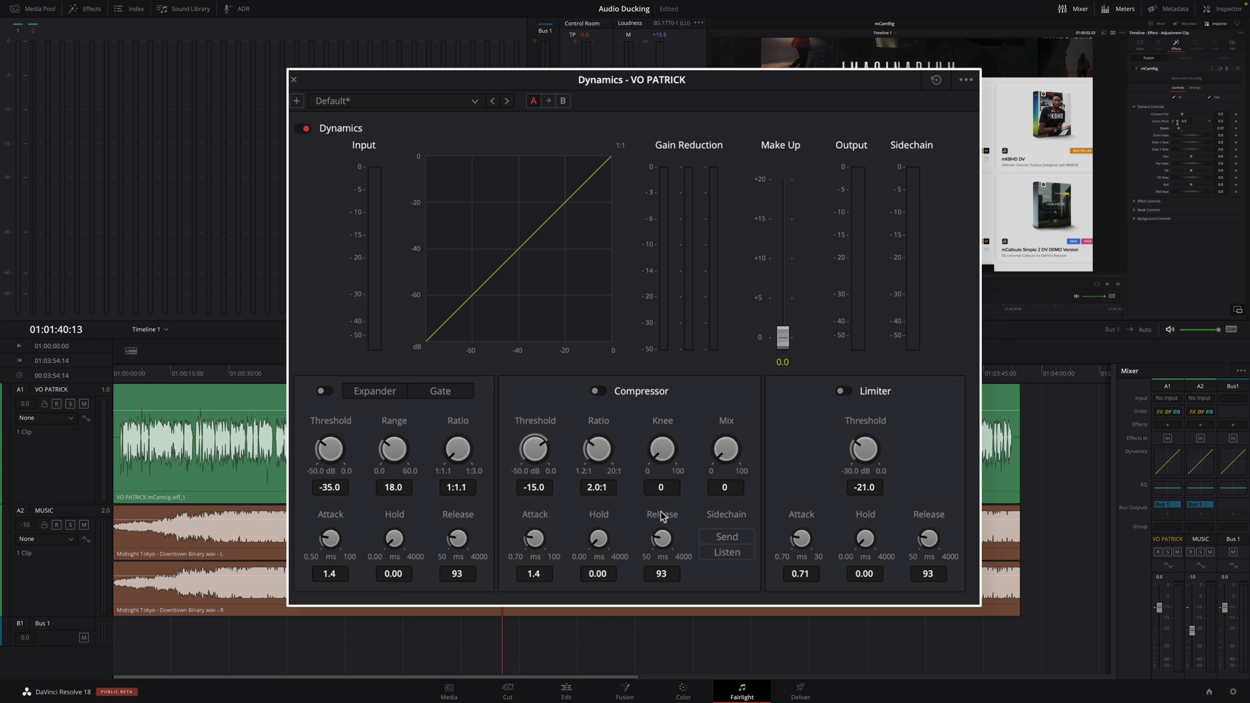
click(727, 539)
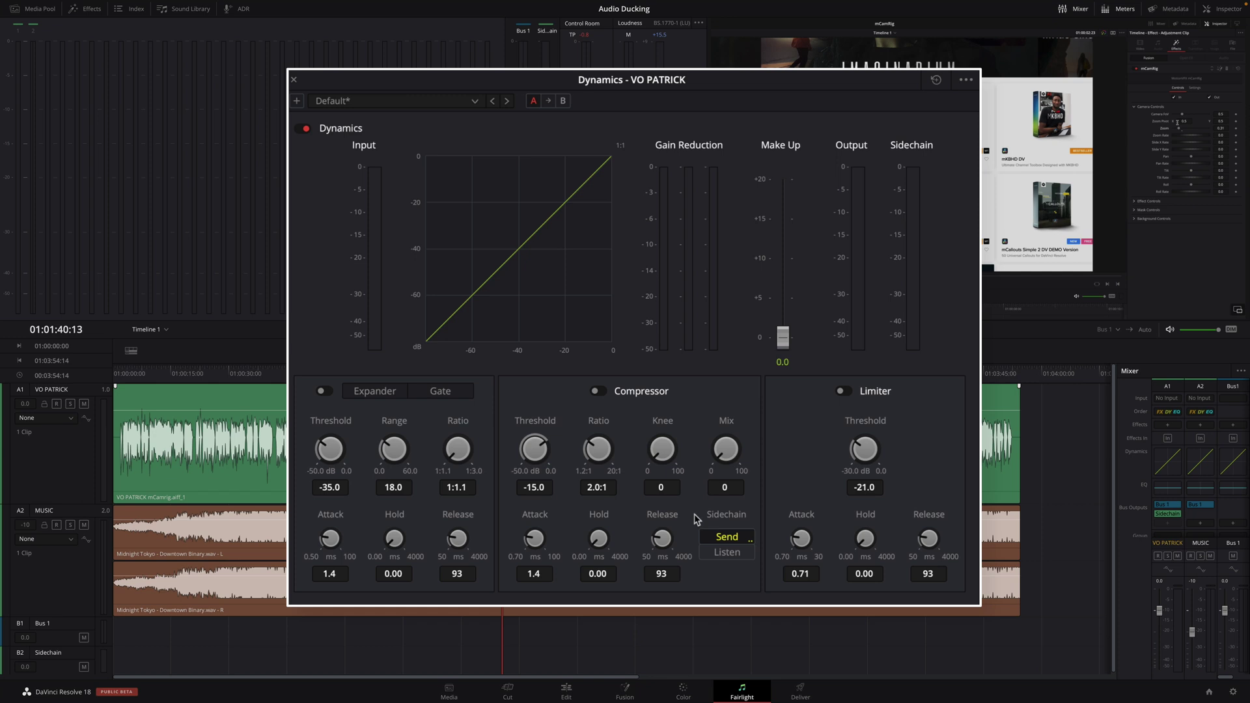
Step: Bring up the MUSIC track's Dynamics window and switch on sidechain Listen
click(62, 594)
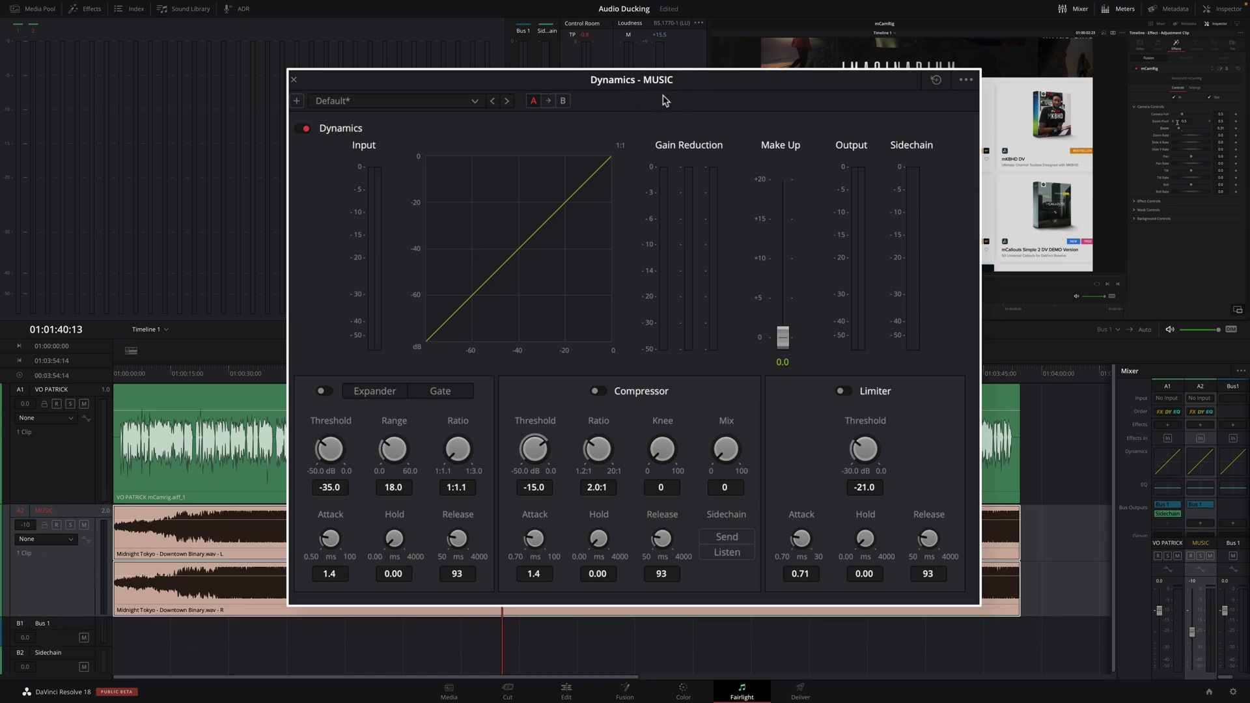
click(66, 458)
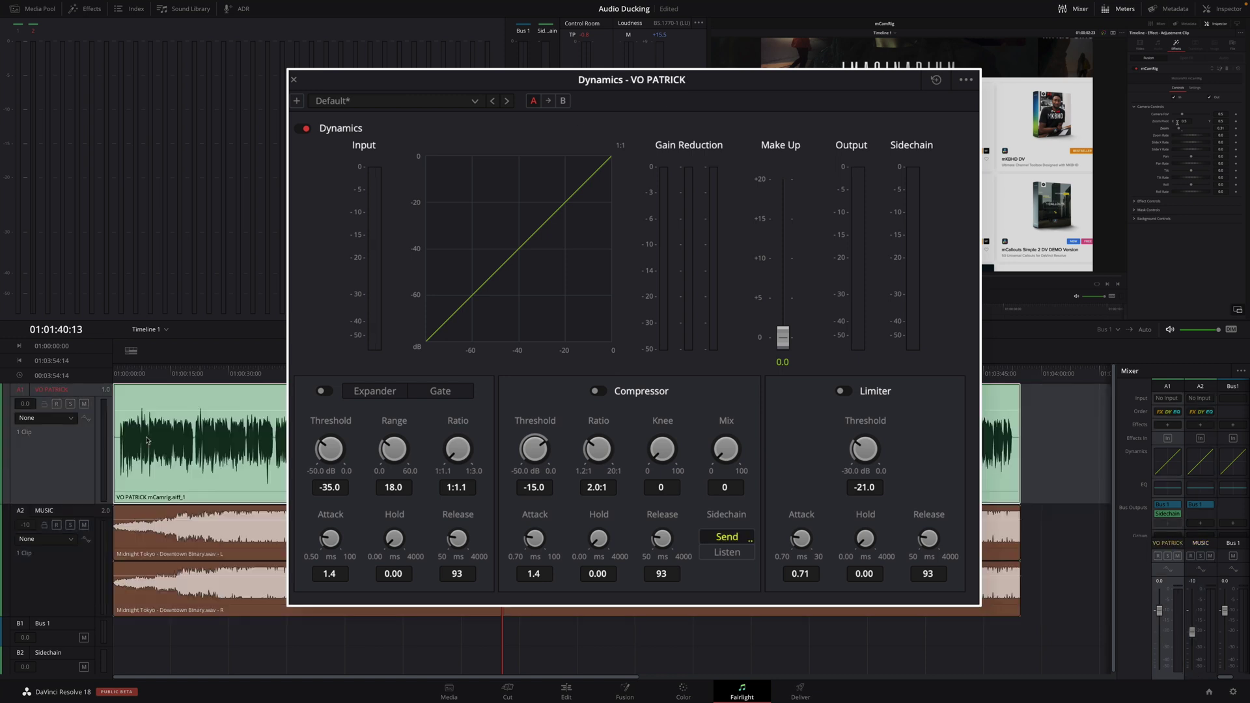
click(1210, 517)
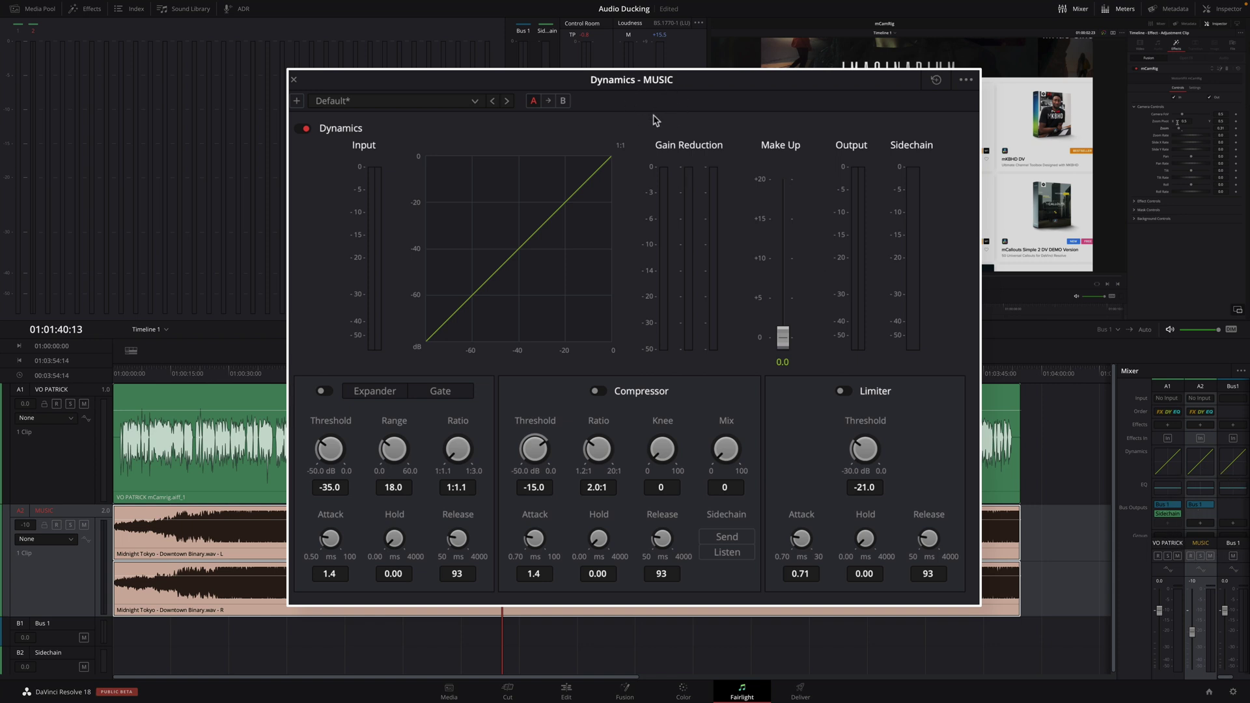
click(727, 553)
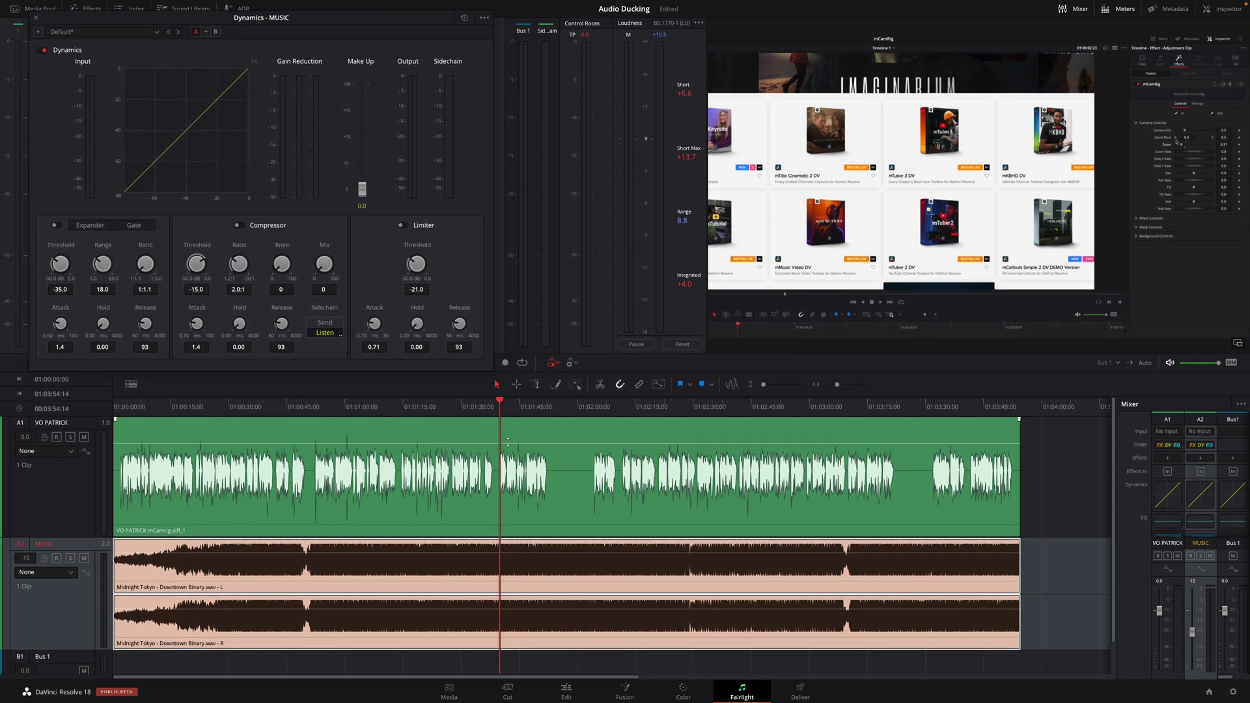
Step: Enable the MUSIC compressor at -15.0 dB threshold, 2.0:1 ratio, and replay from about 01:01:38
key(space)
scroll(508, 442, up, 5)
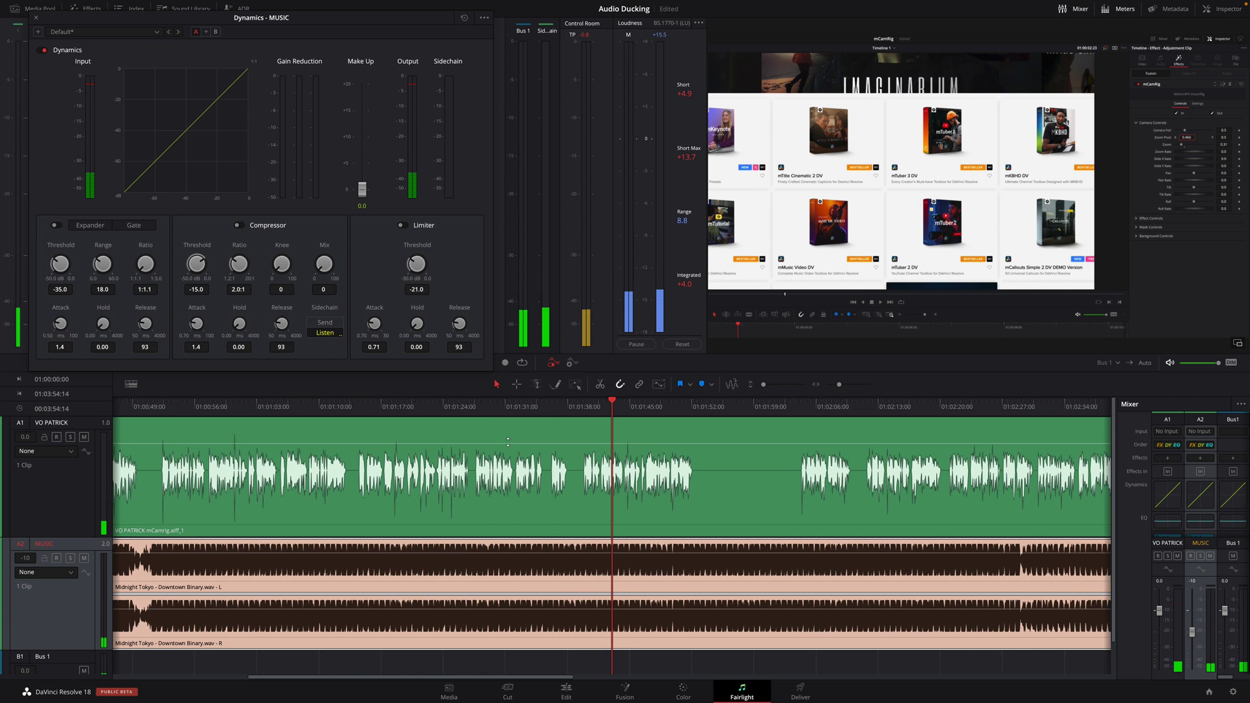
scroll(530, 460, right, 5)
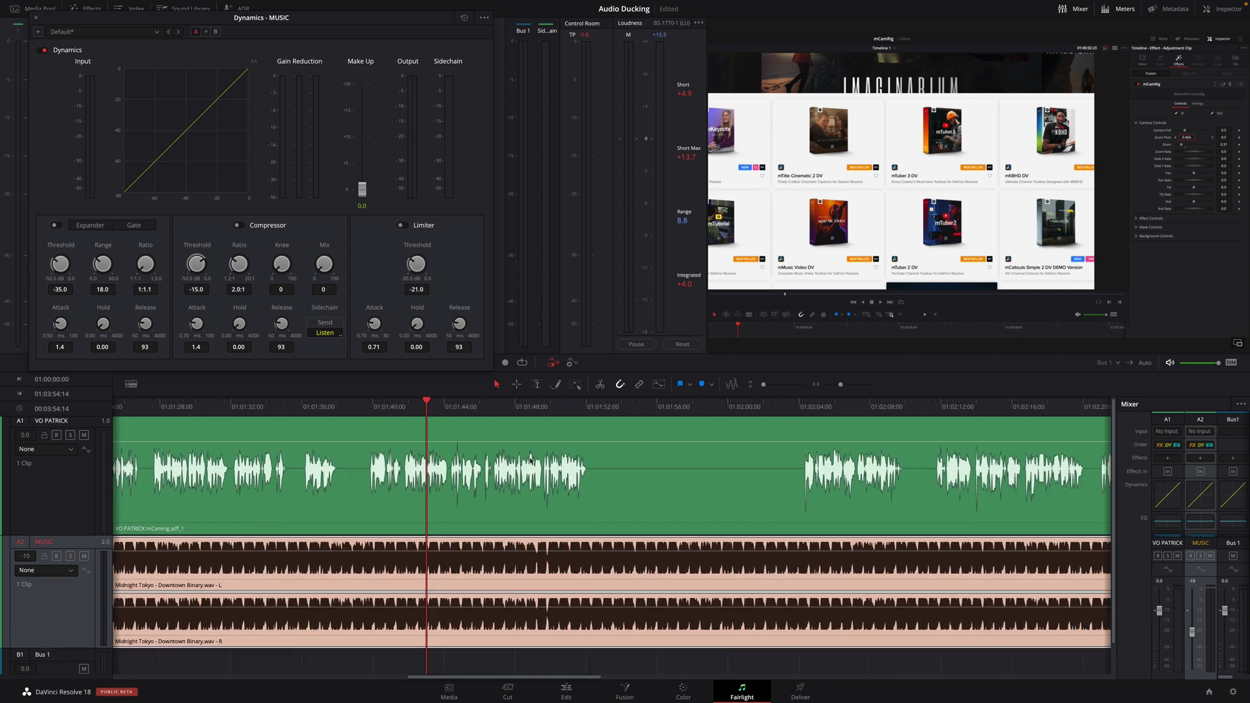
drag(262, 408, 250, 408)
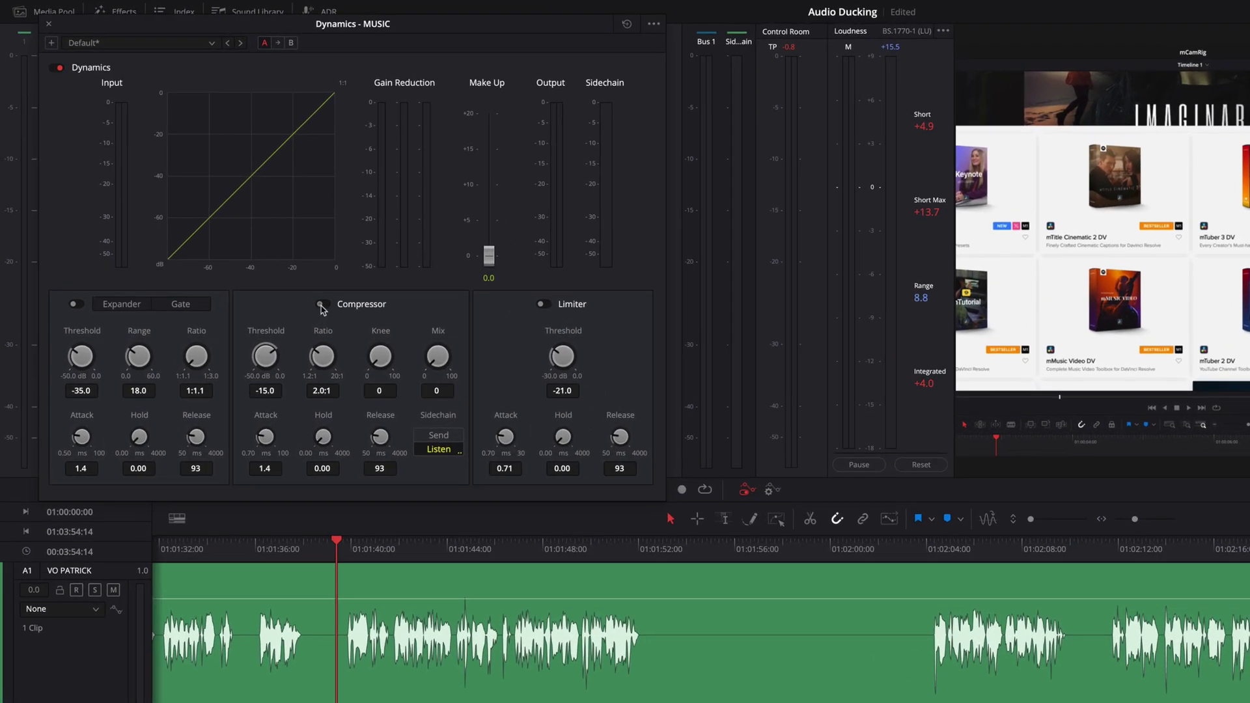
click(322, 305)
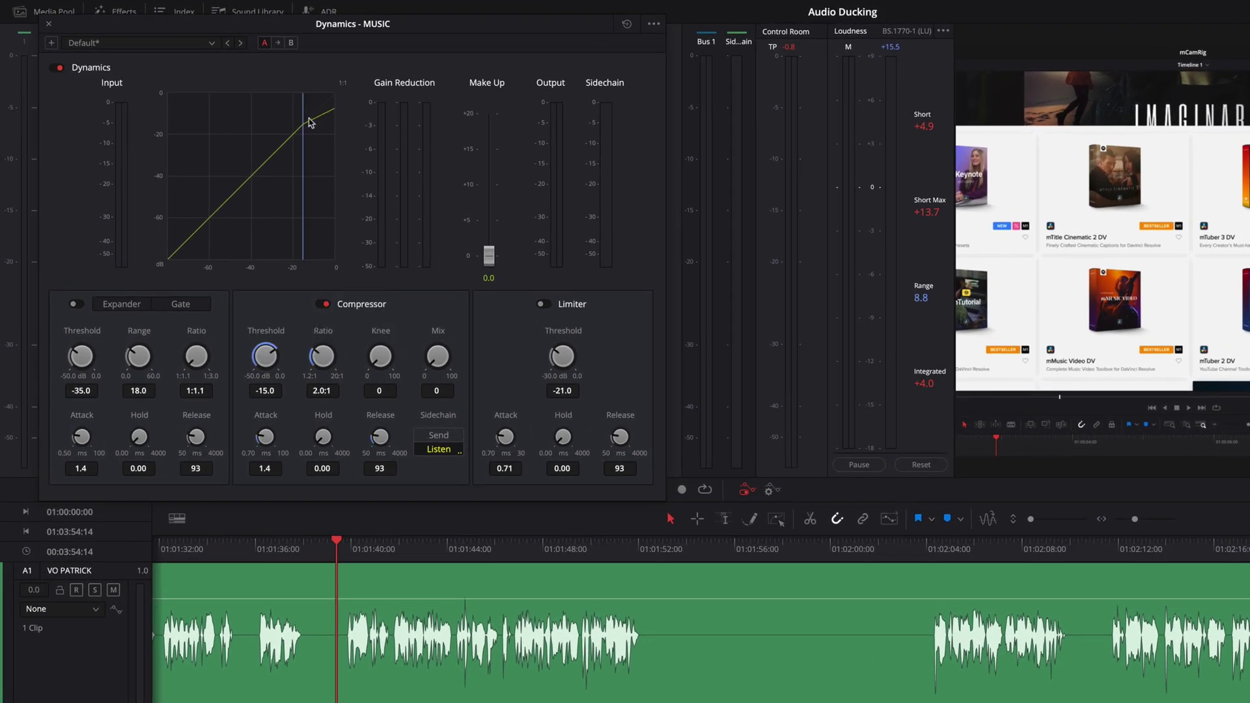
click(320, 550)
key(space)
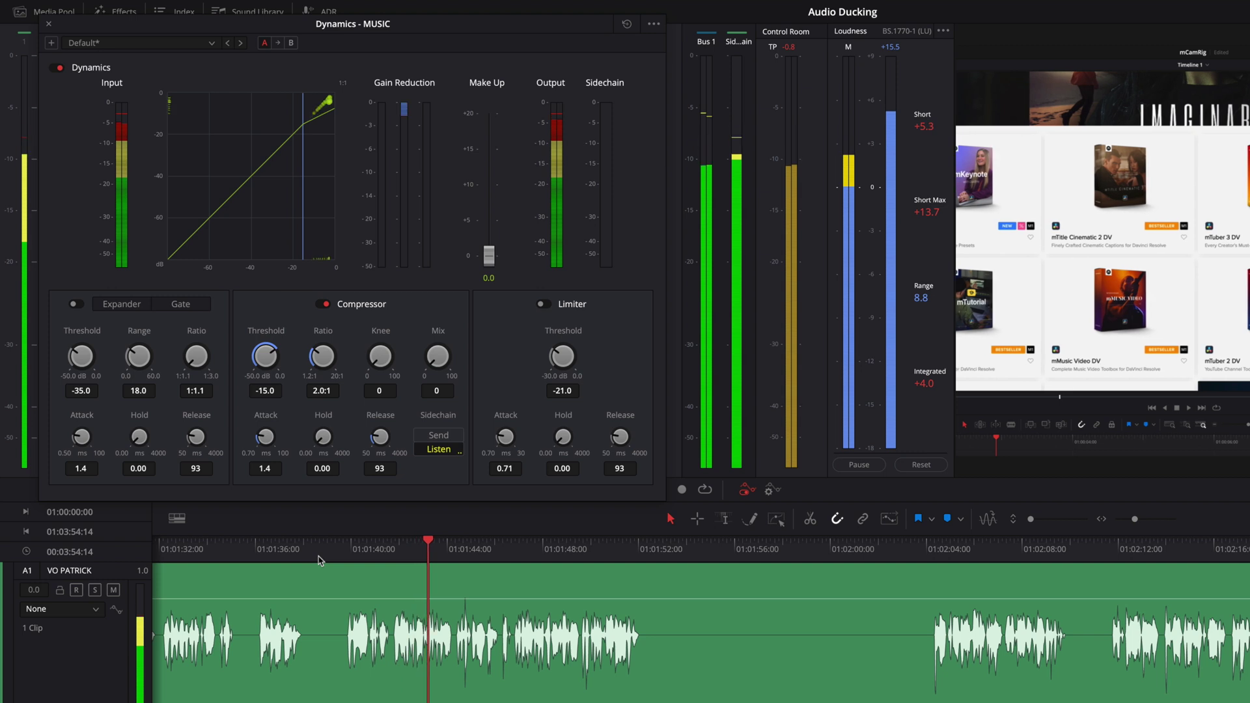
key(space)
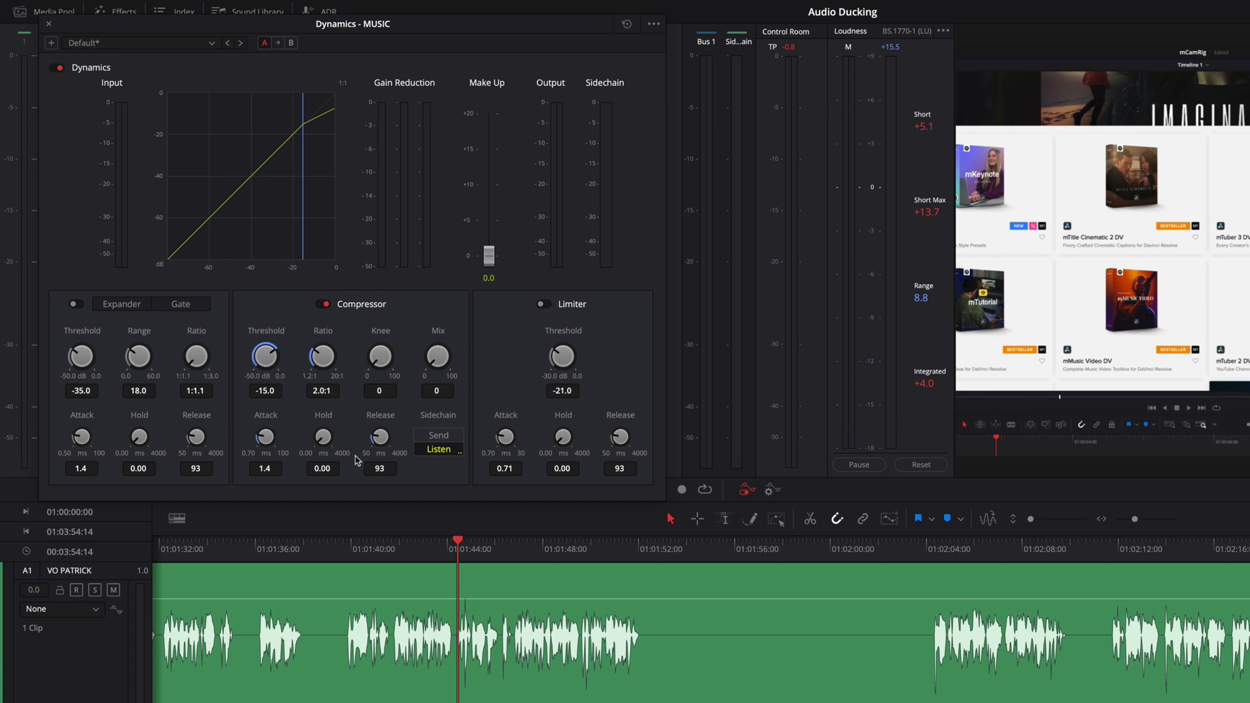
Step: Lower the compressor threshold to about -44 dB and replay from 01:01:39 to hear it
drag(368, 550, 342, 550)
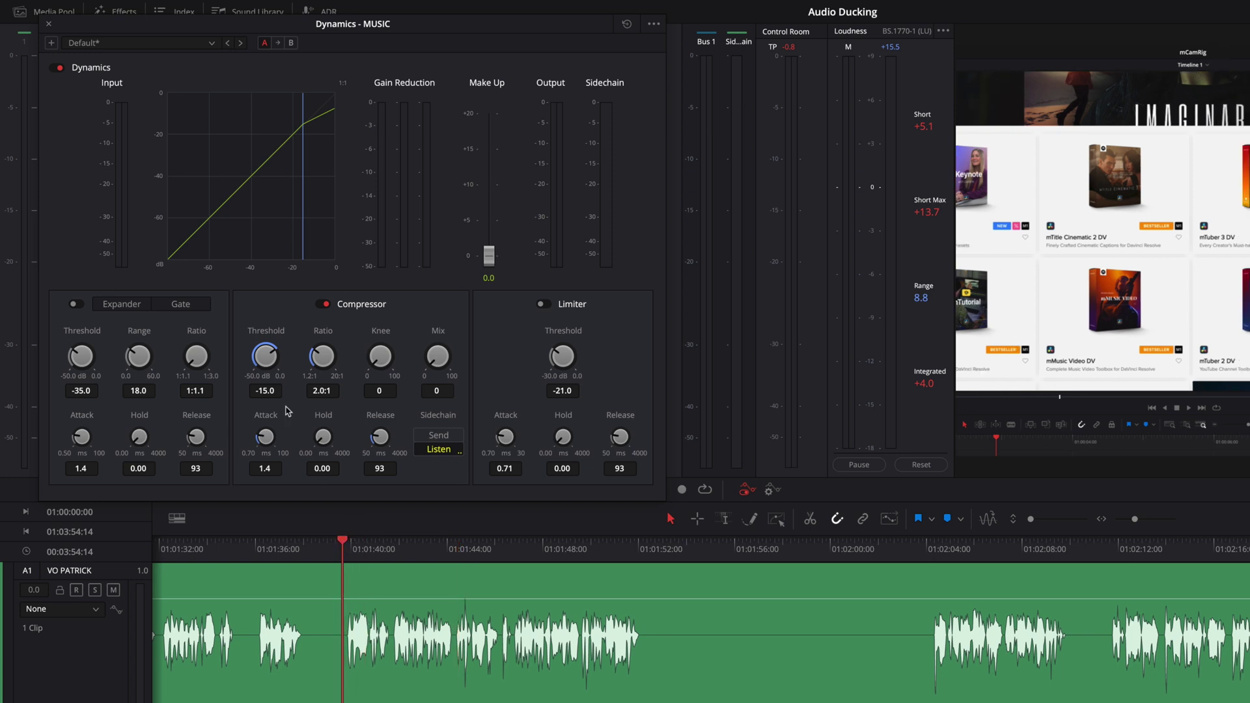
drag(271, 355, 141, 455)
click(330, 538)
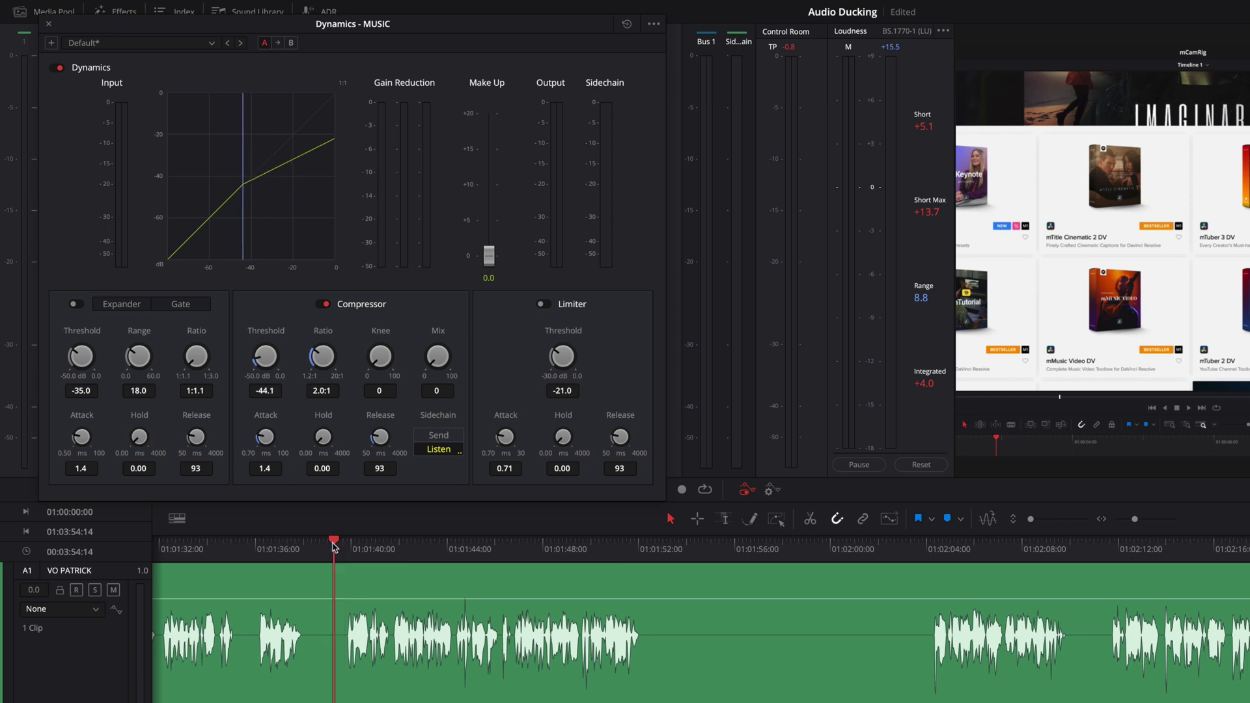
key(space)
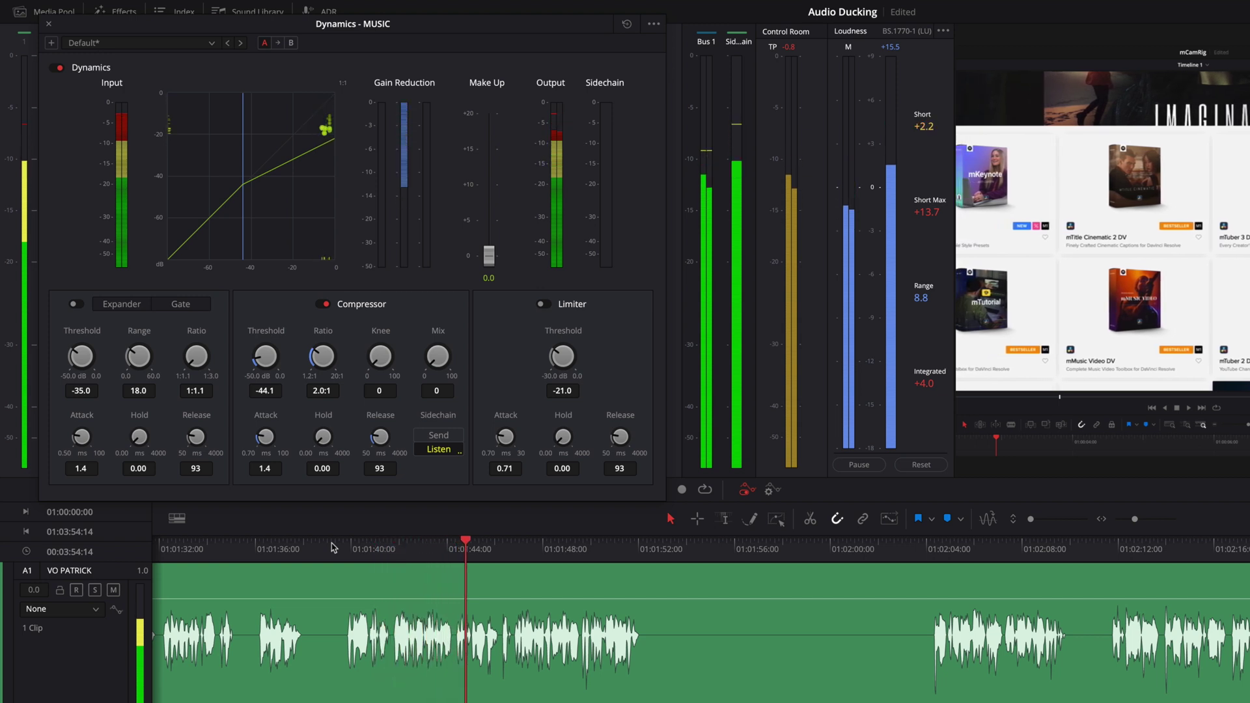
key(space)
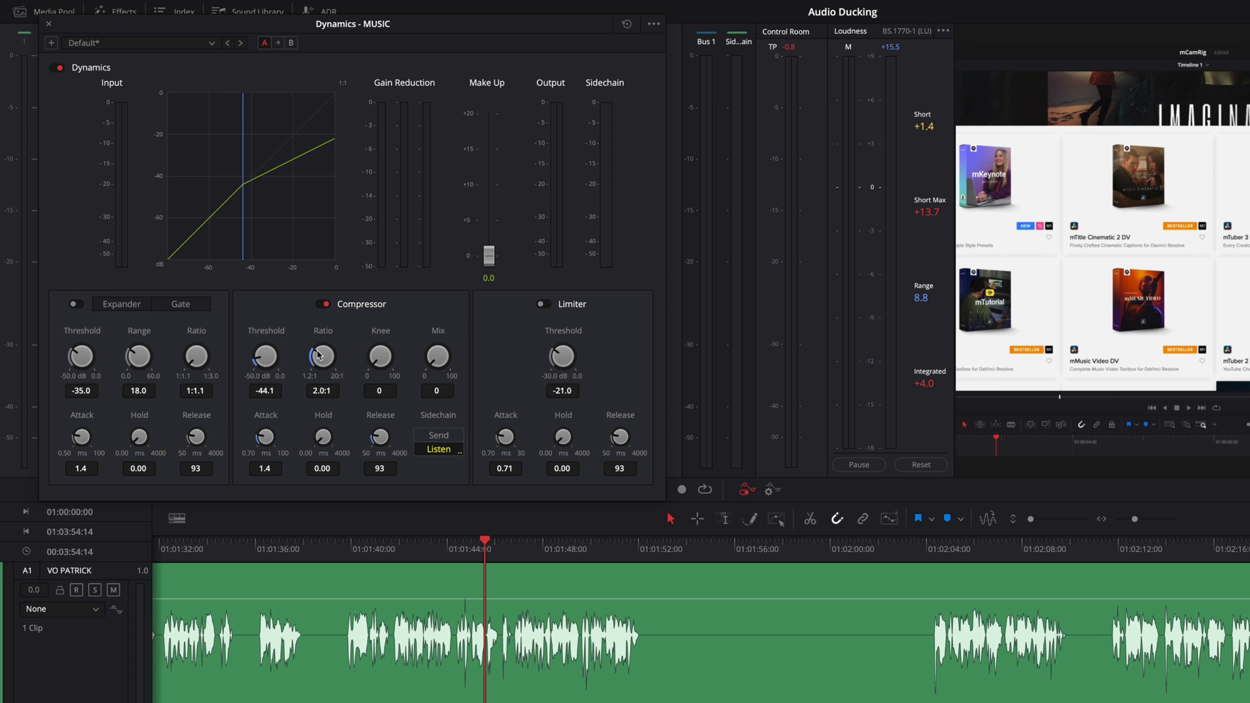
Step: Tune the compressor ratio to 3.0:1 while replaying the voiceover passage
drag(319, 354, 216, 438)
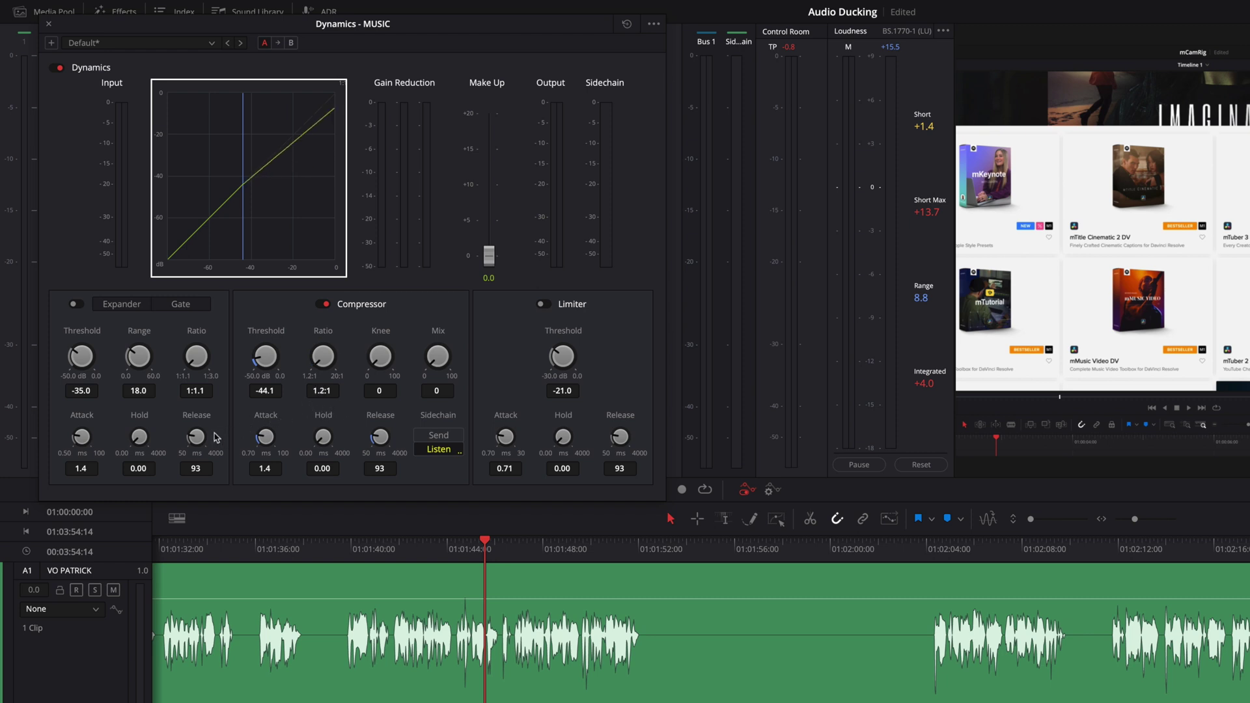
click(337, 550)
key(space)
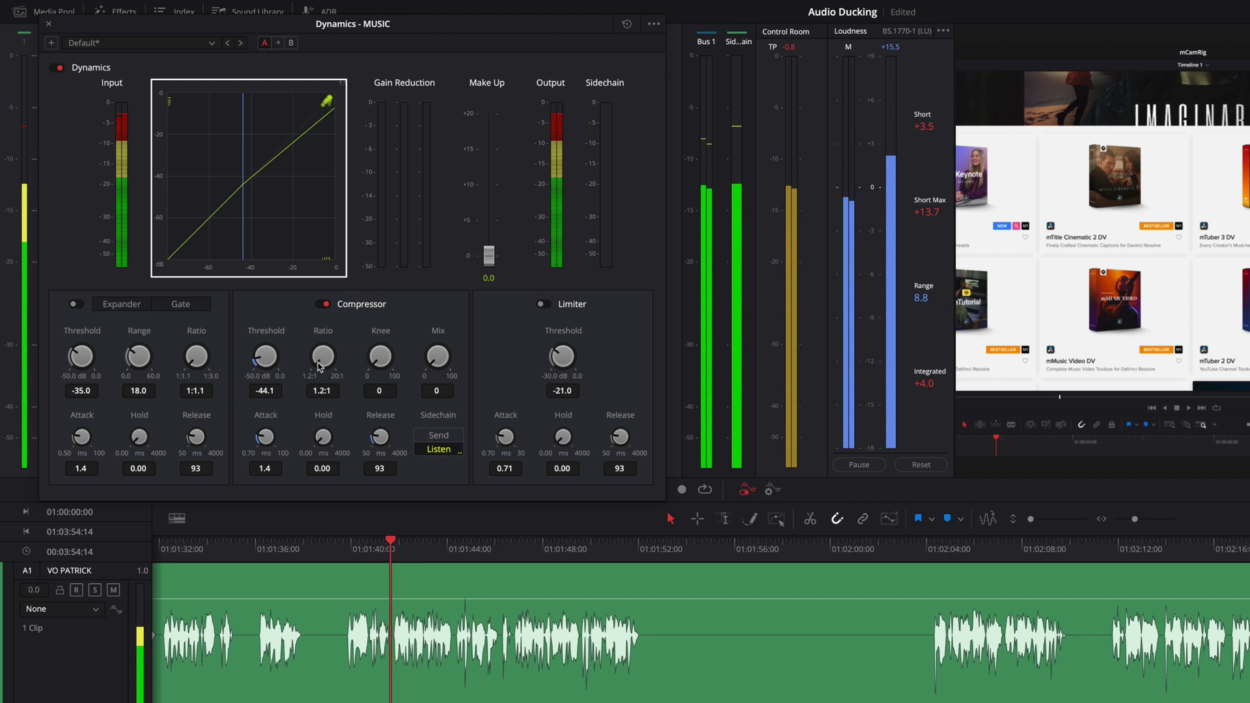
drag(329, 365, 363, 369)
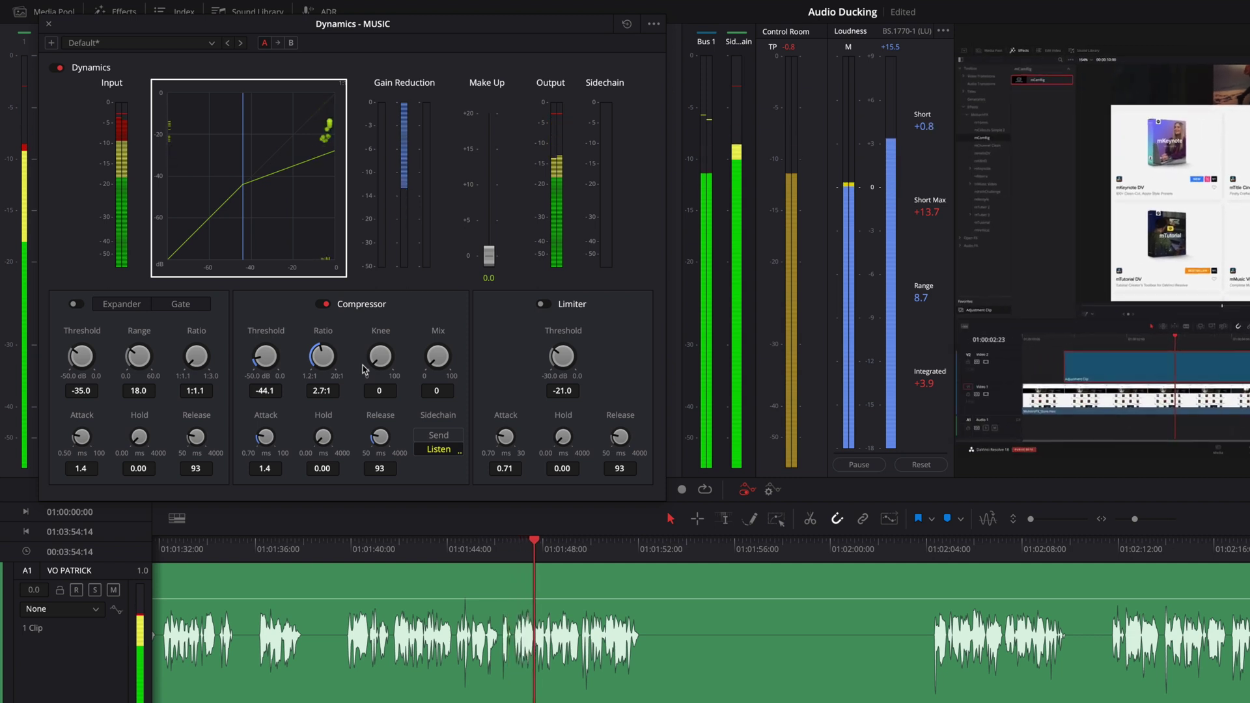
drag(362, 368, 357, 368)
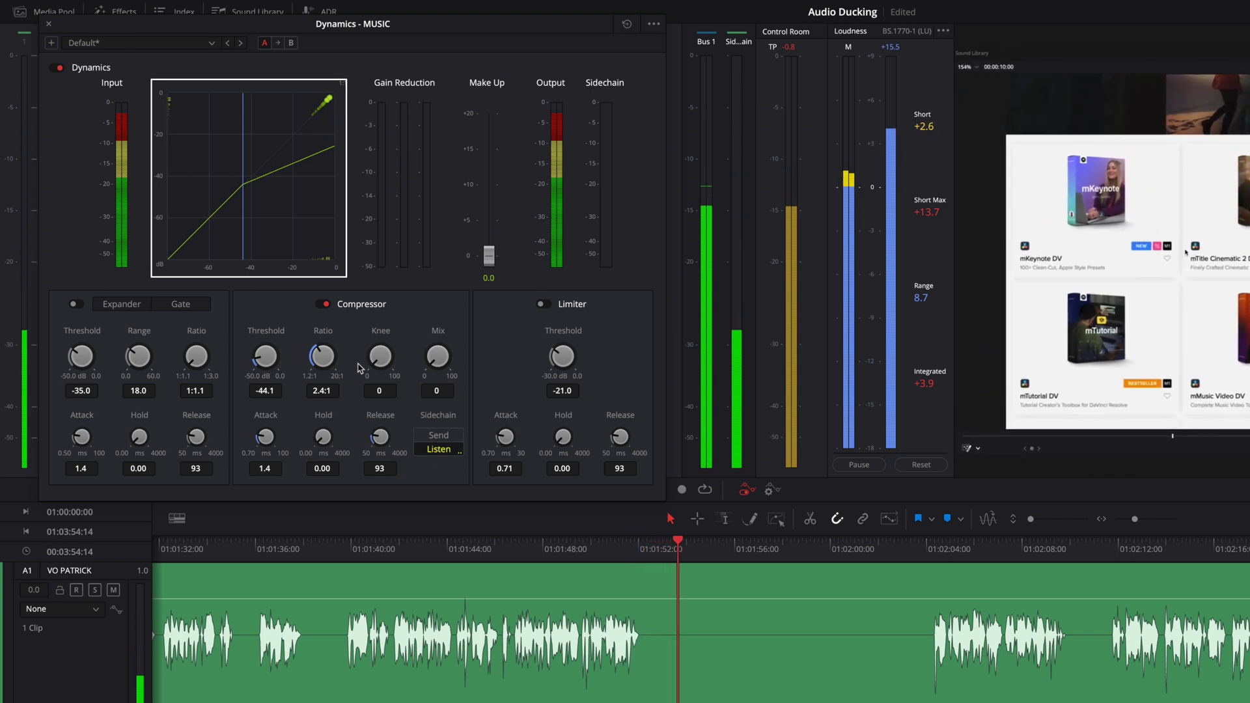
key(space)
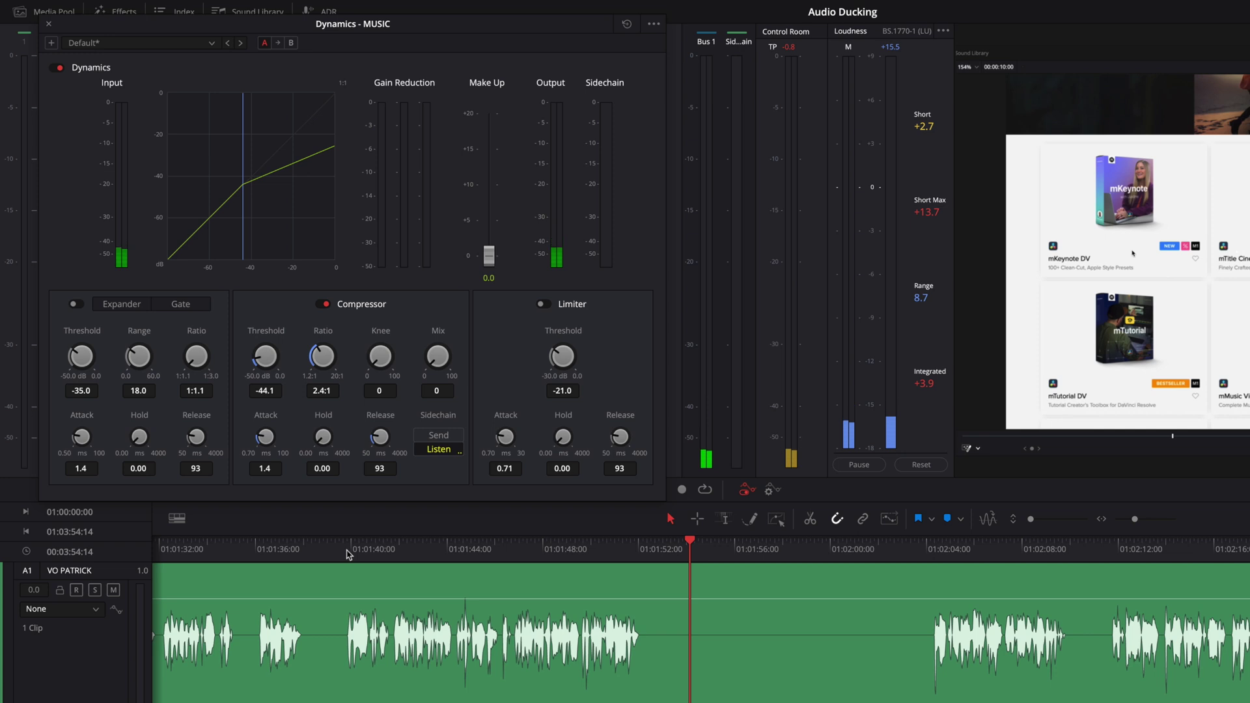
click(302, 550)
key(space)
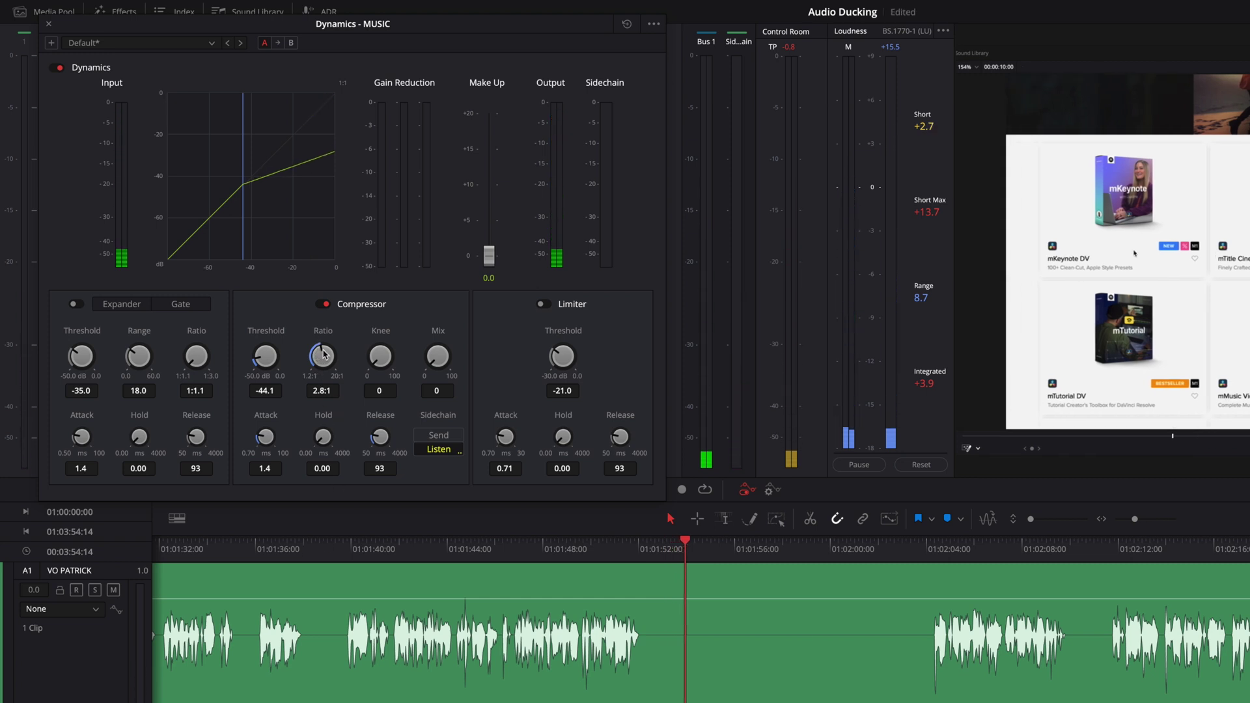
click(343, 552)
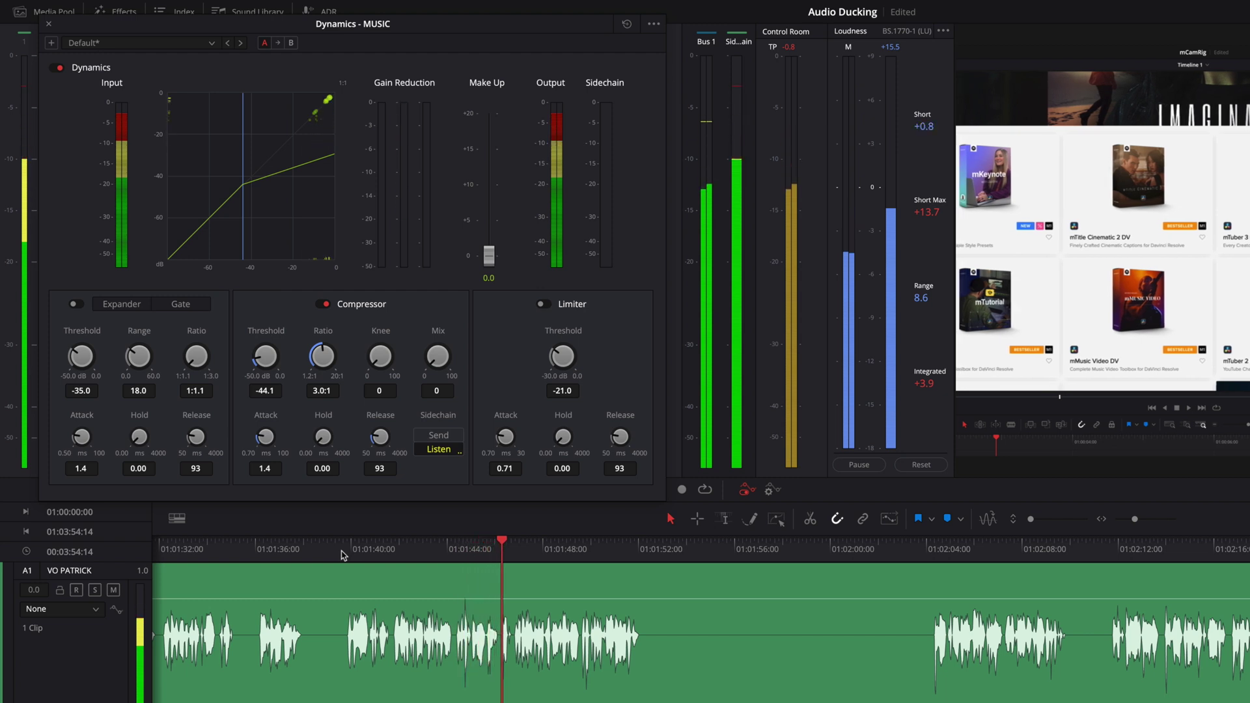
key(space)
Step: Set the compressor knee to 22 and lengthen the attack to 100 ms, auditioning in between
drag(380, 359, 401, 364)
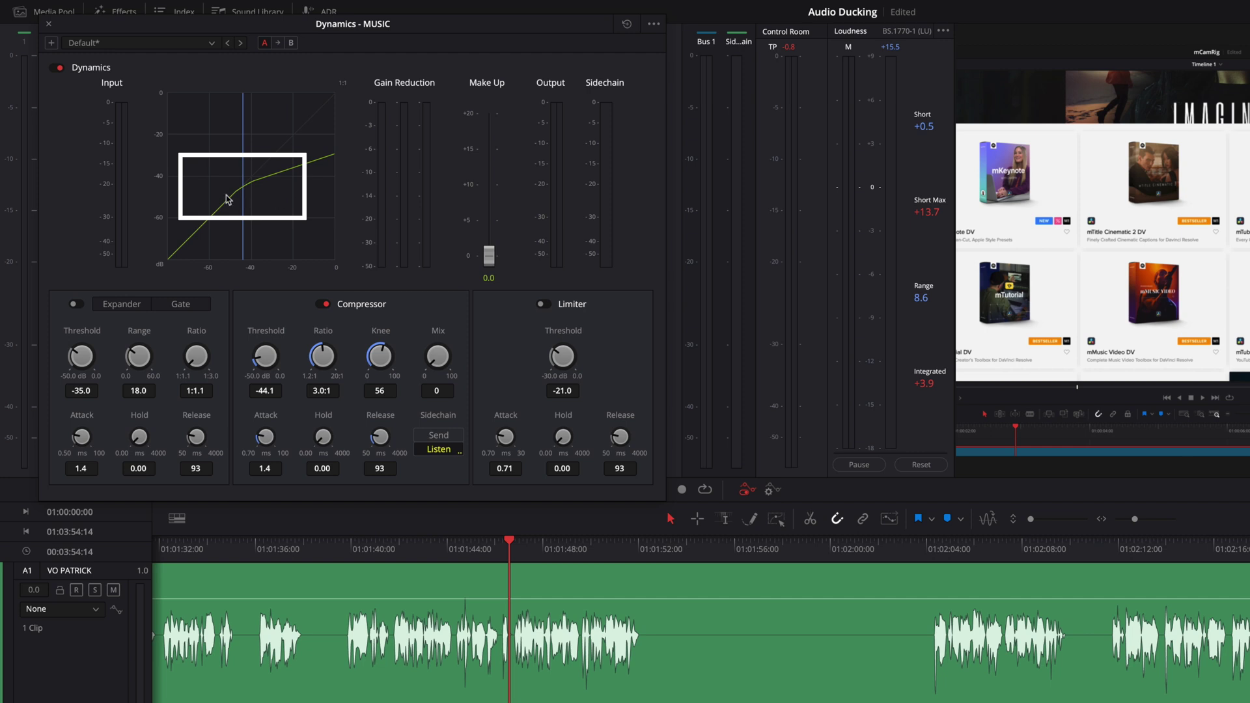
drag(368, 355, 353, 357)
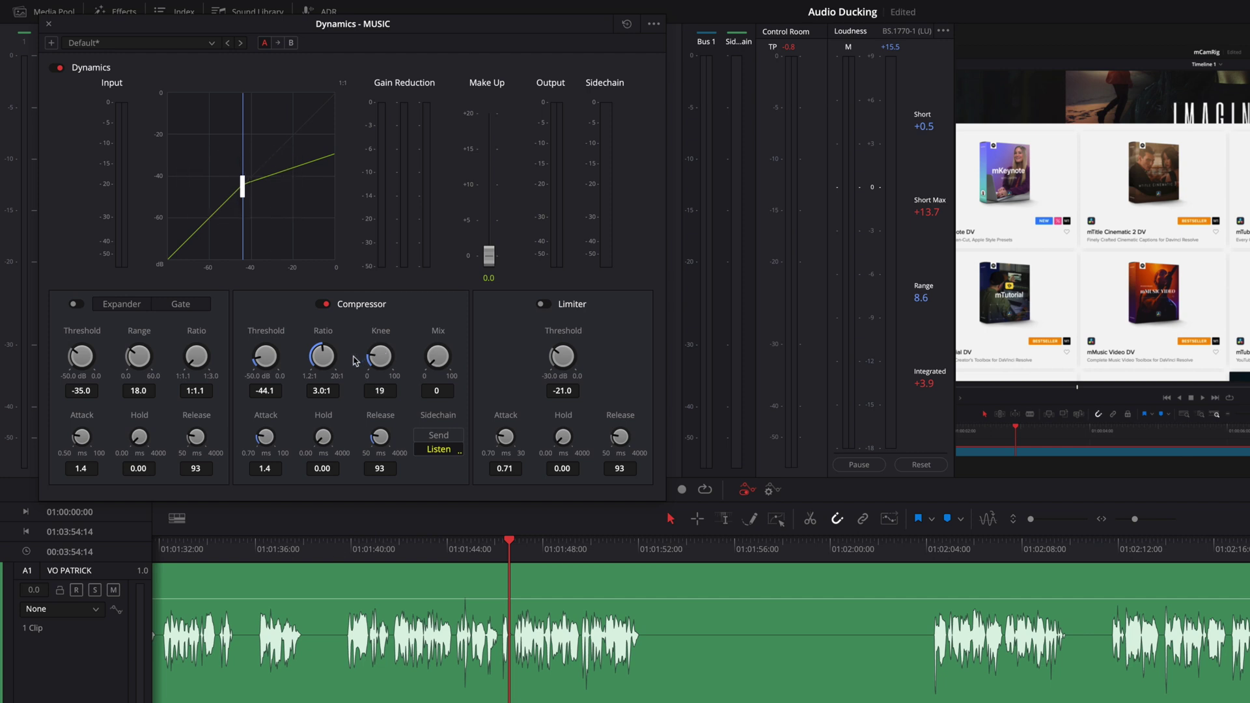
click(336, 544)
key(space)
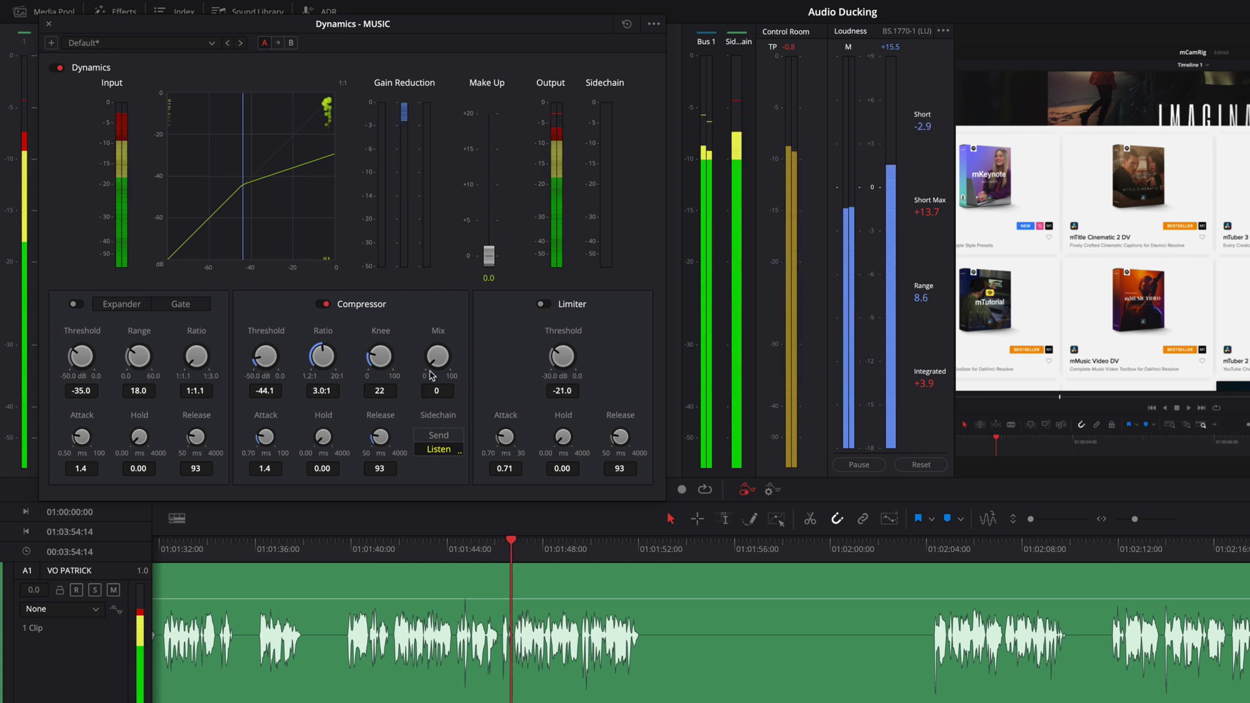
drag(437, 357, 260, 449)
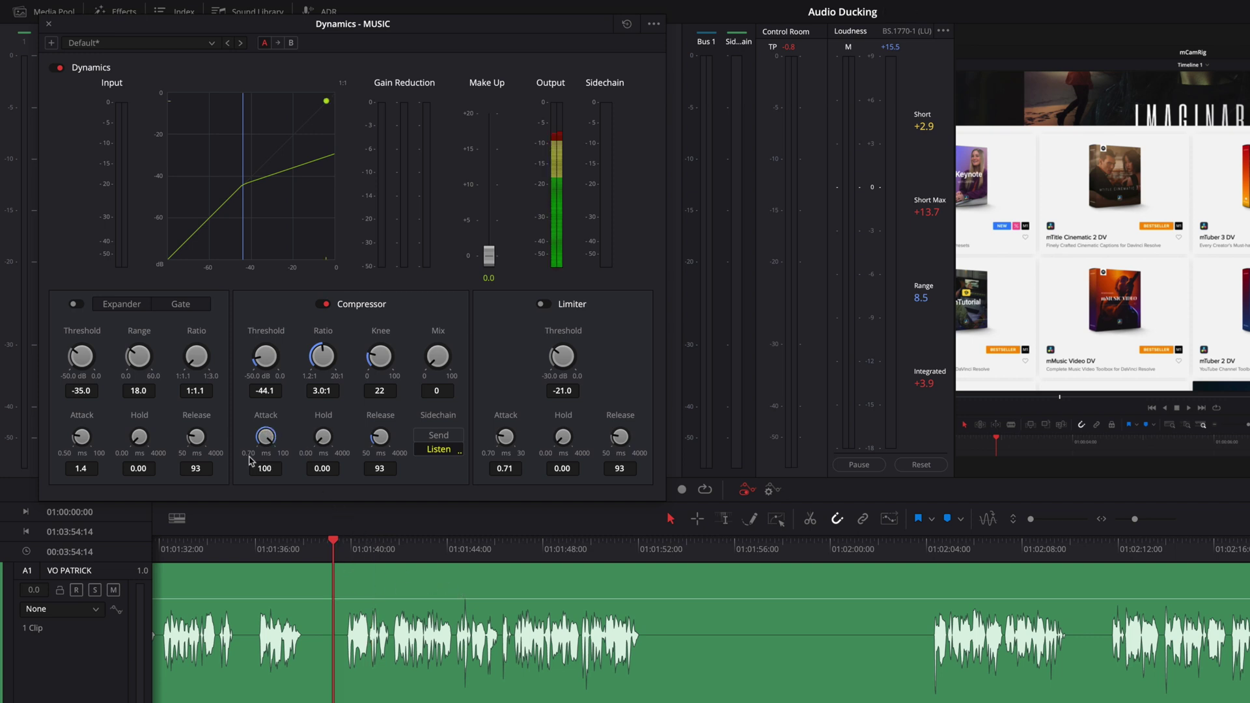
Step: Turn the compressor attack down to 1.0 ms and replay the voiceover passage to check
key(space)
mouse_move(249, 460)
mouse_down()
mouse_move(211, 442)
mouse_move(262, 452)
mouse_up()
key(space)
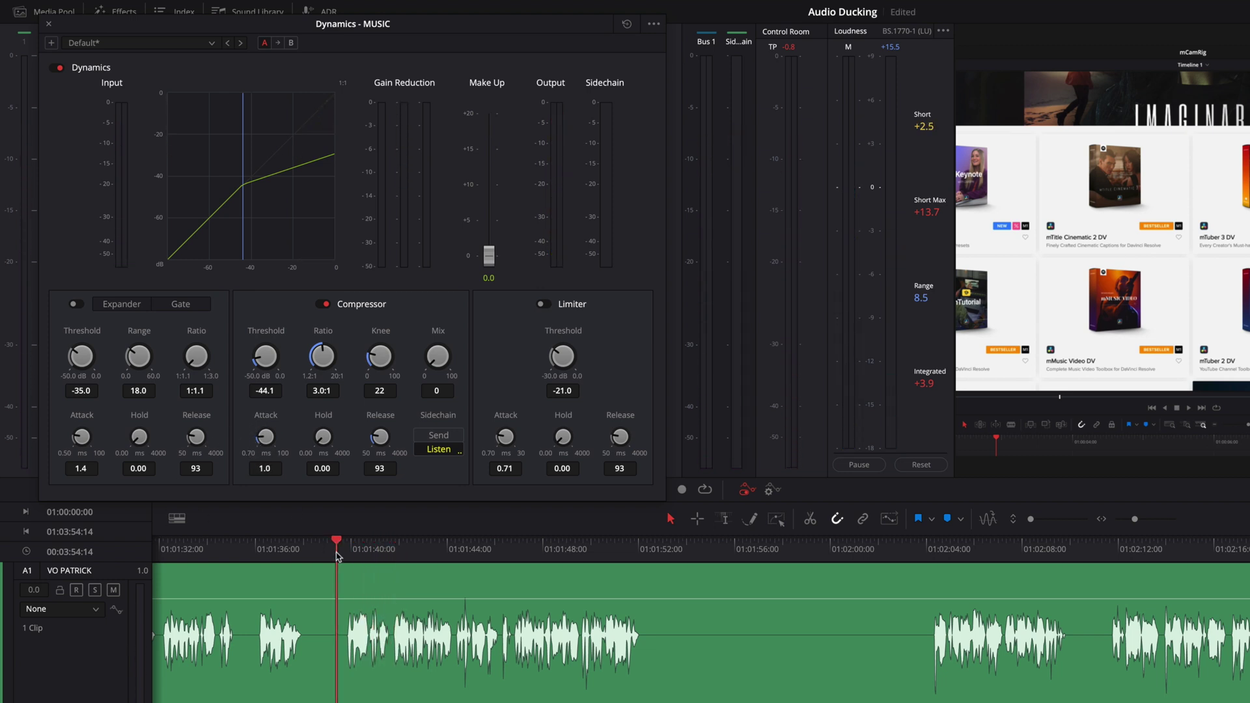
click(336, 555)
key(space)
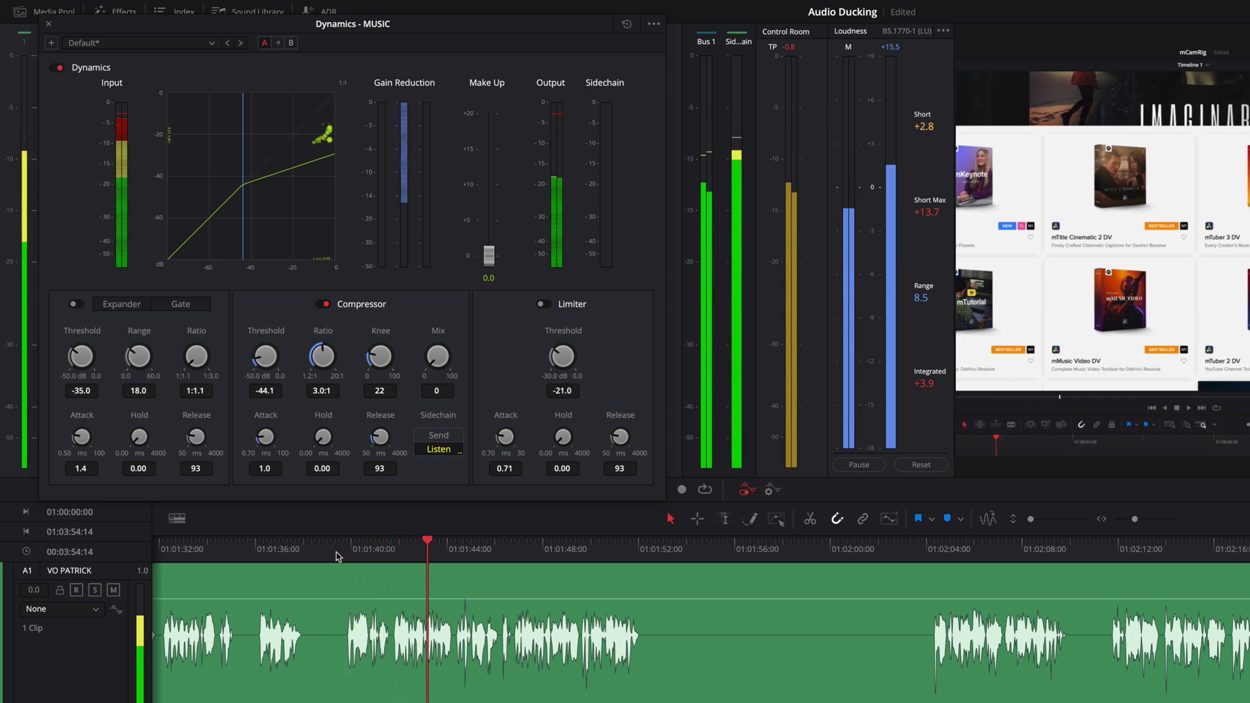
click(296, 552)
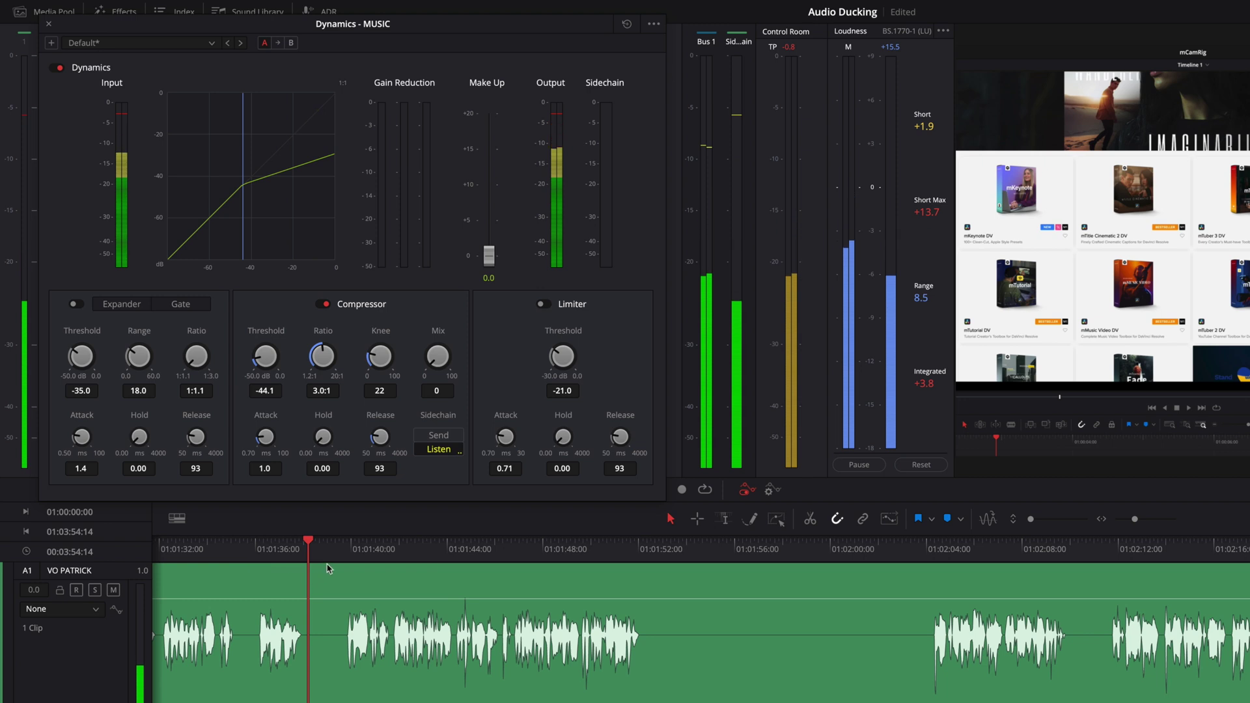
click(344, 554)
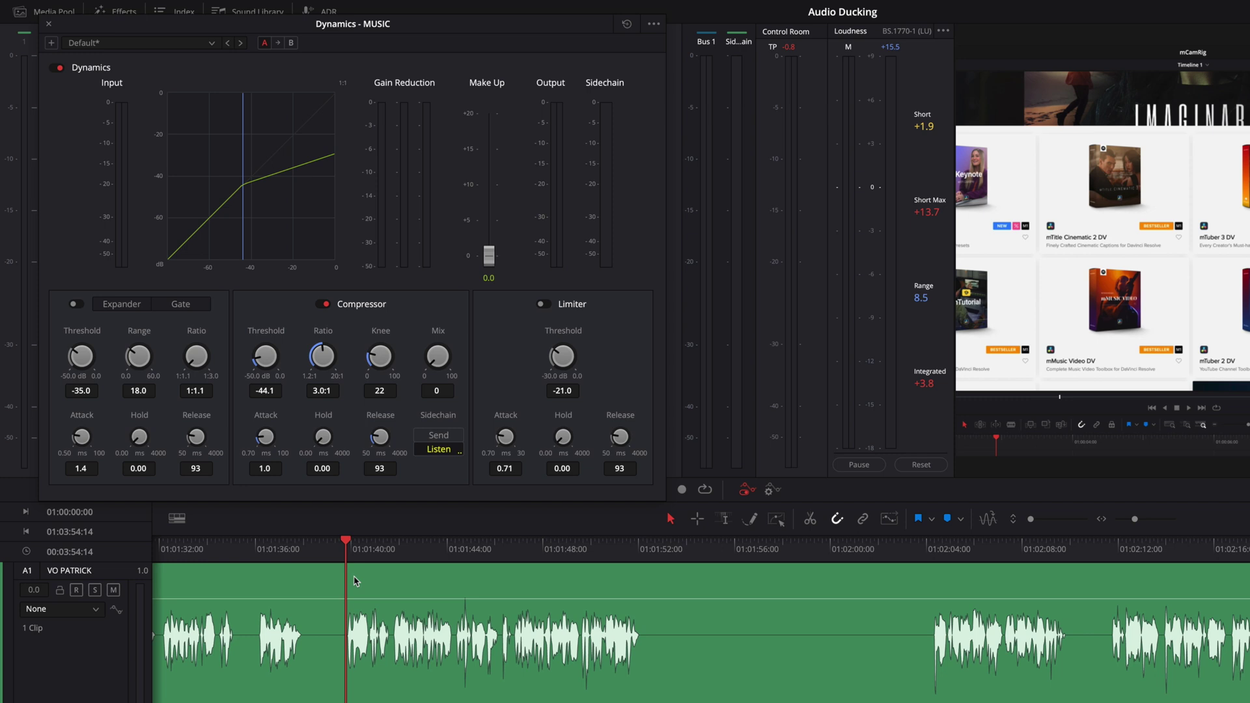
key(space)
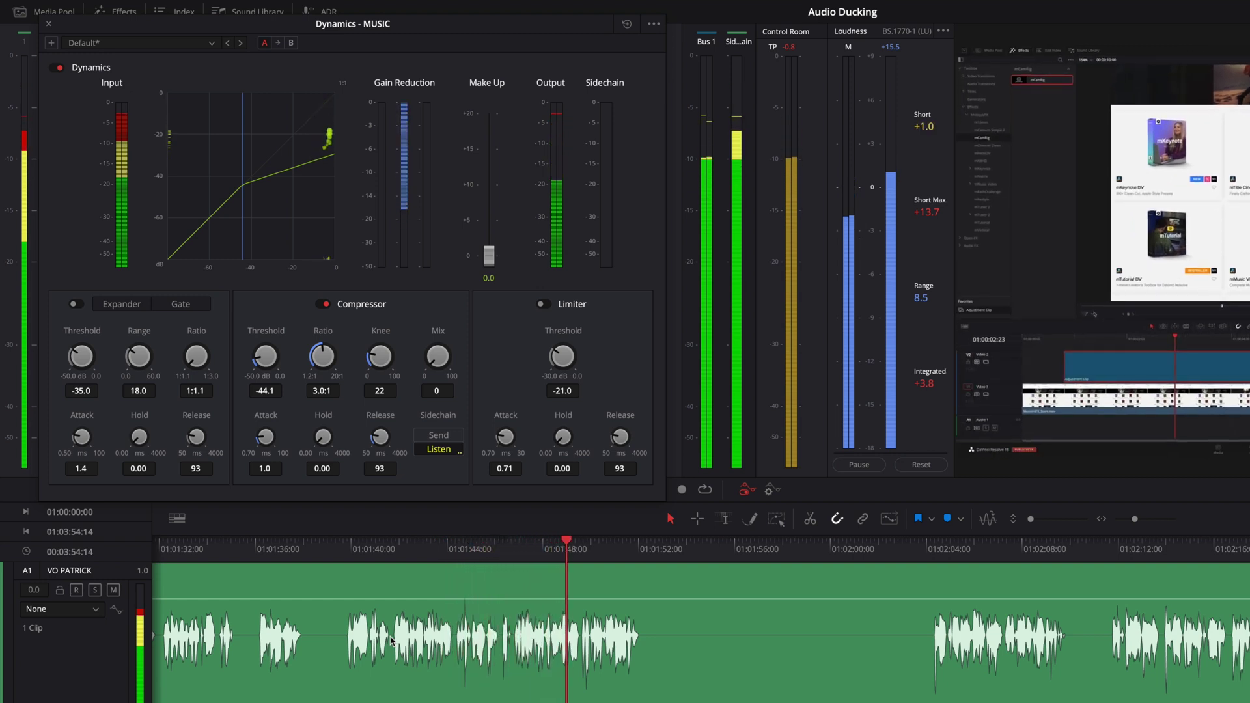
Step: Raise the compressor hold past 2085, then settle it at 700 ms while auditioning
key(space)
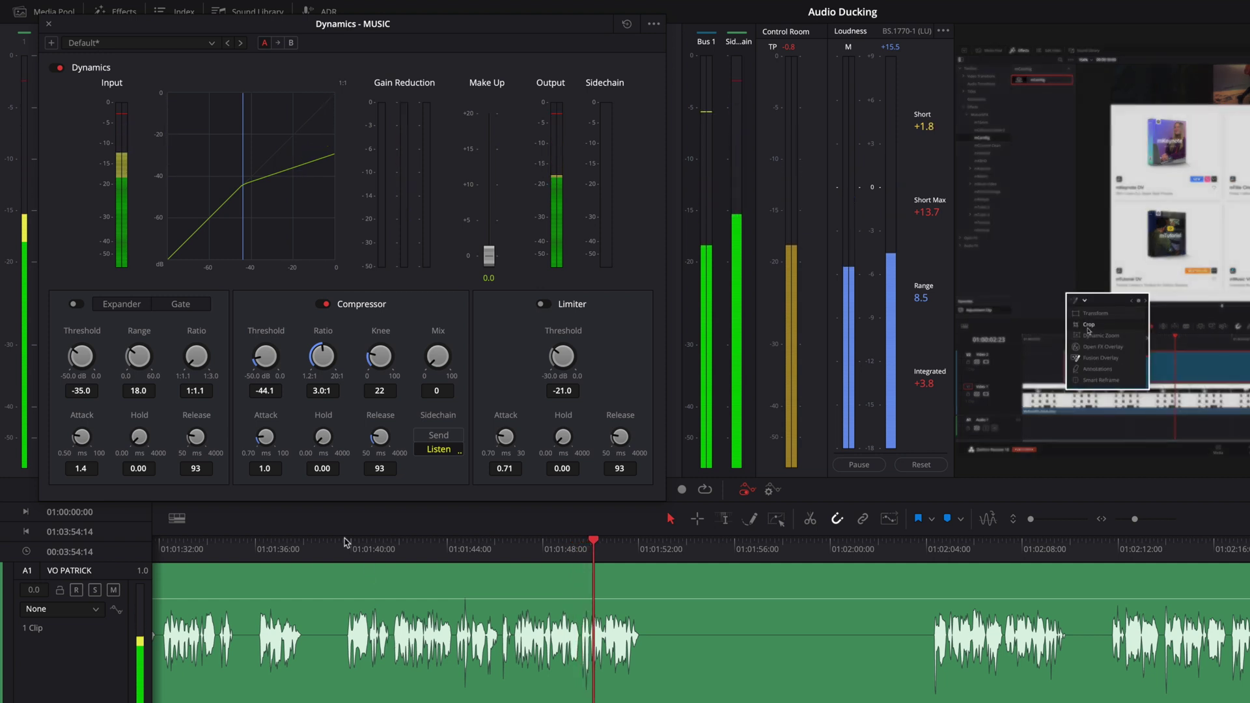
drag(323, 437, 337, 444)
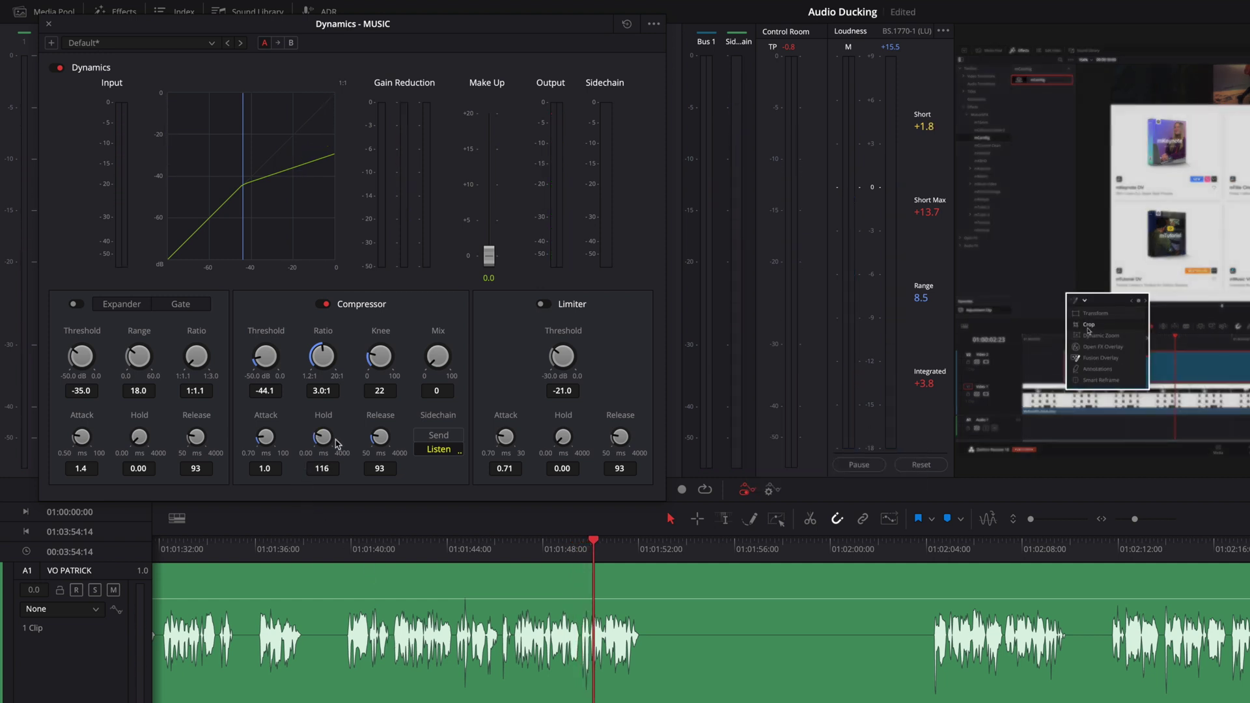
click(345, 550)
key(space)
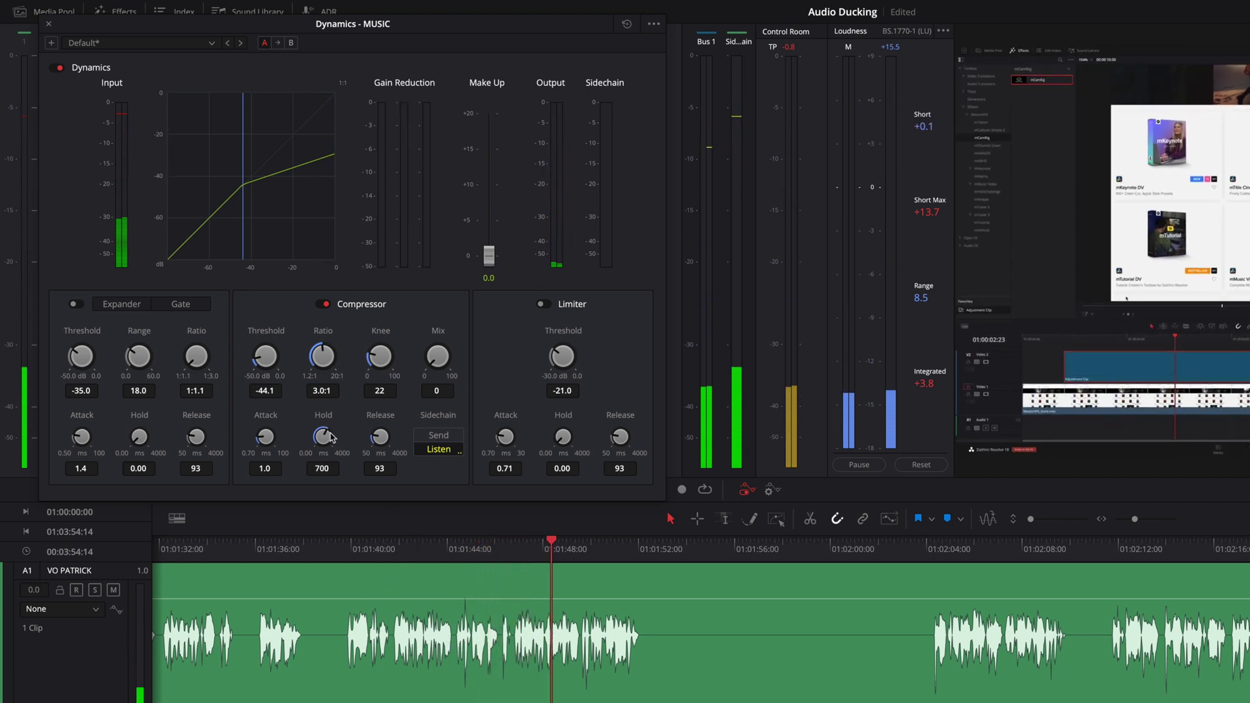
drag(324, 440, 335, 442)
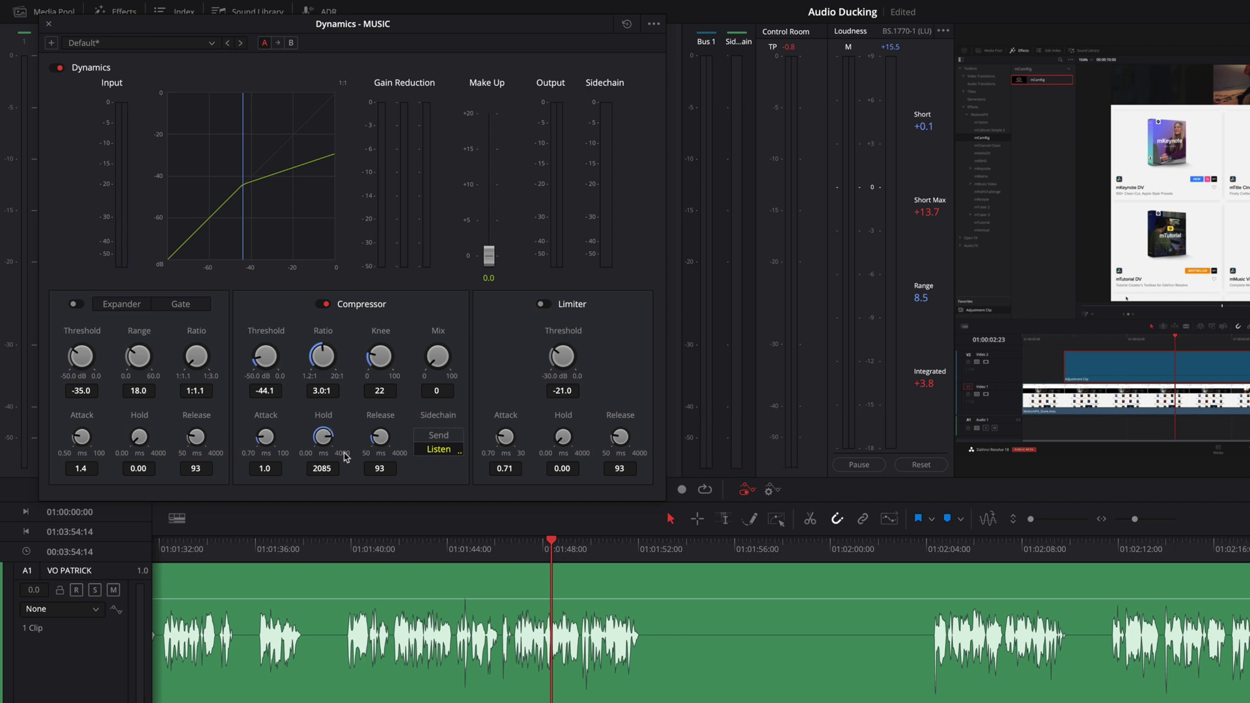
key(space)
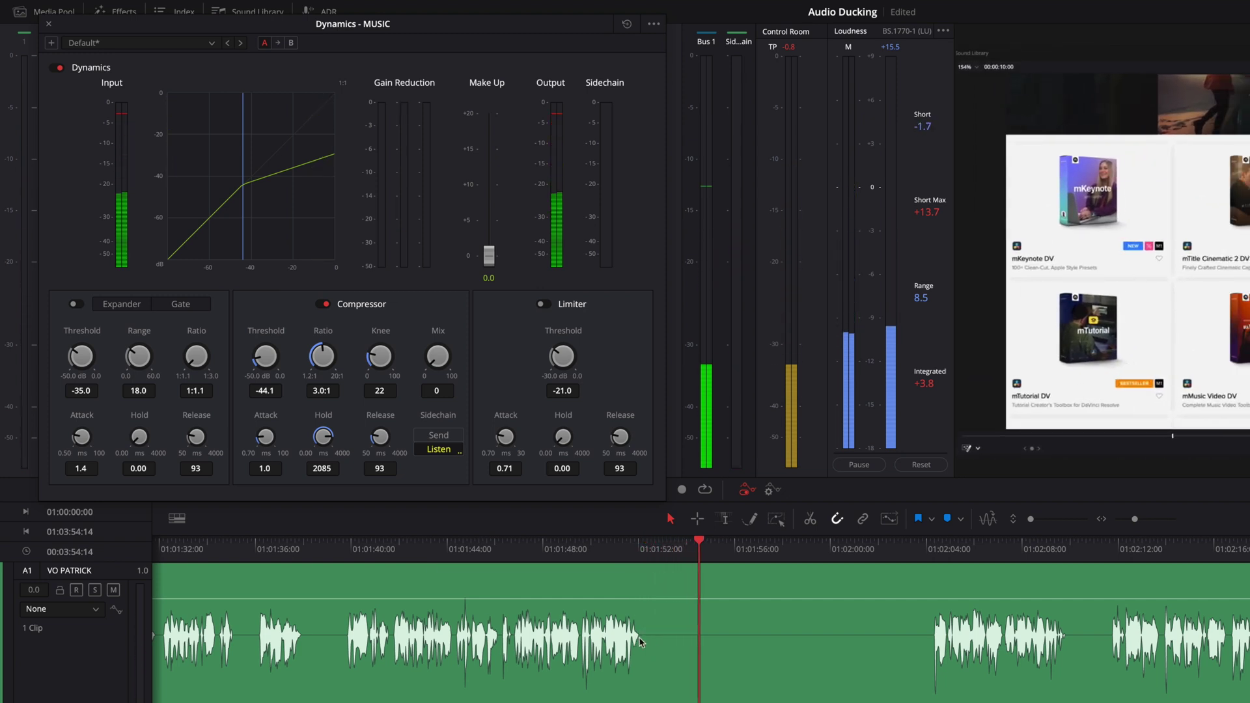
drag(323, 435, 324, 439)
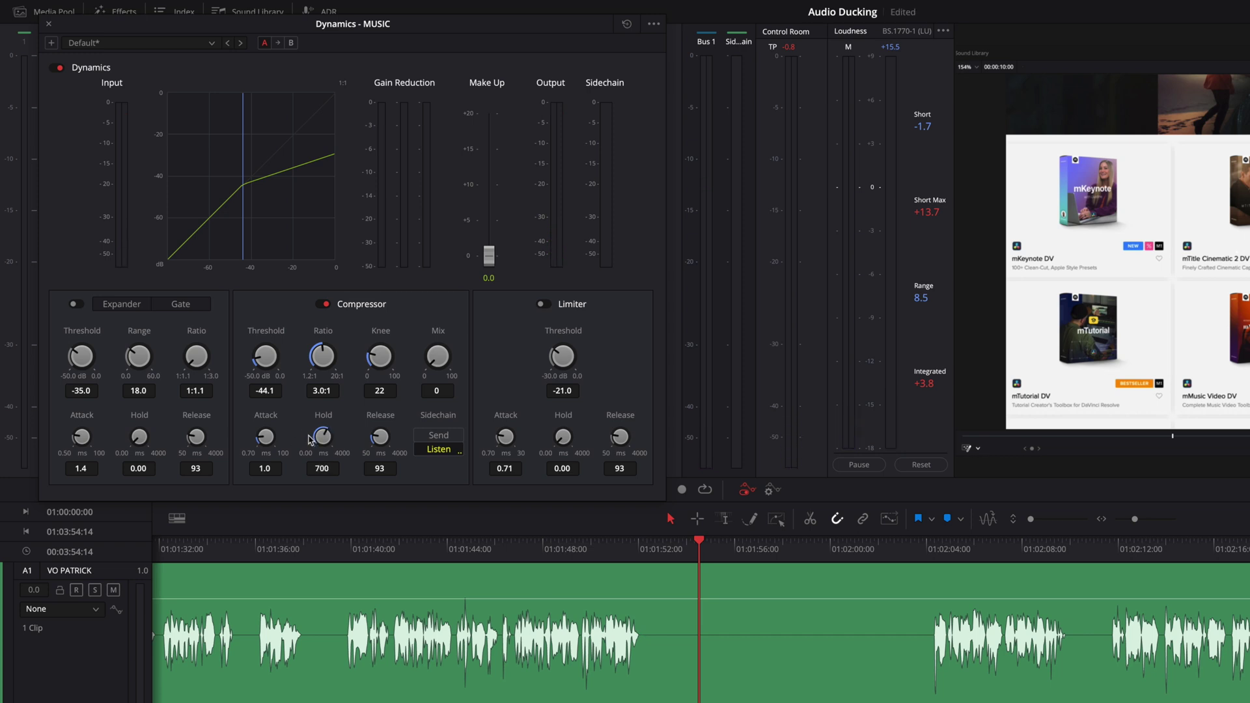
click(600, 554)
key(space)
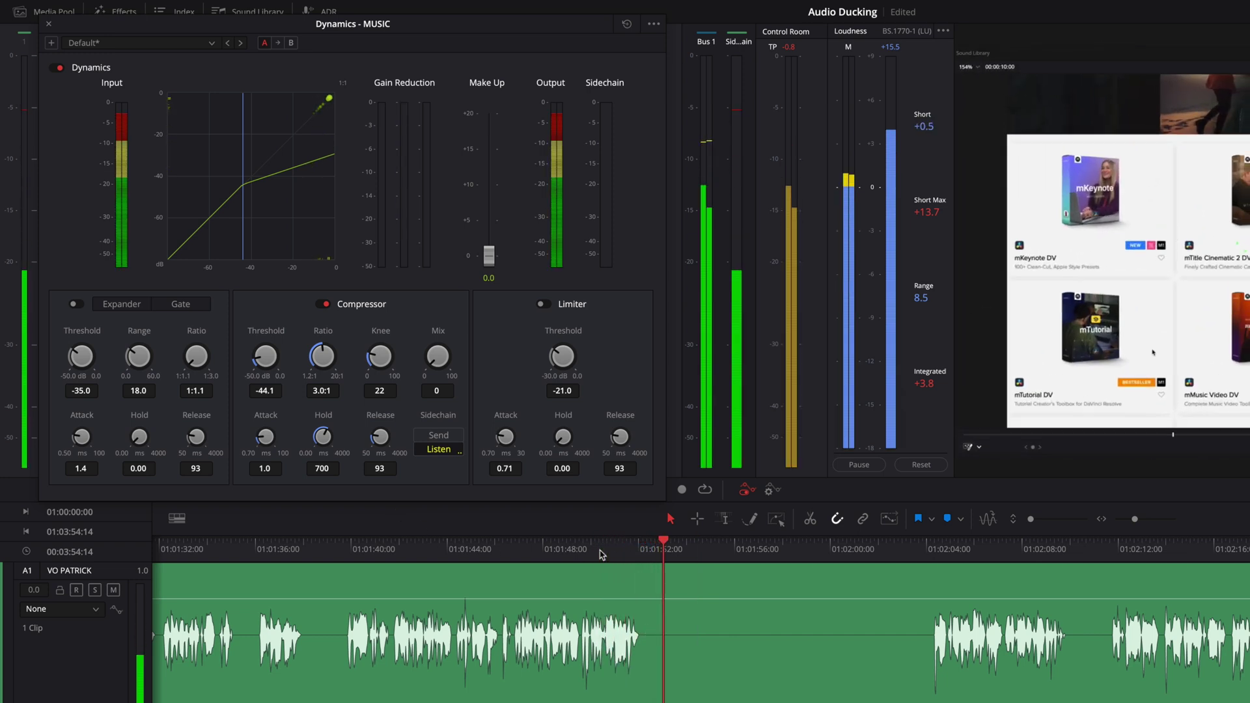
Step: Set the compressor release to about 1099 ms and replay the passage to audition it
key(space)
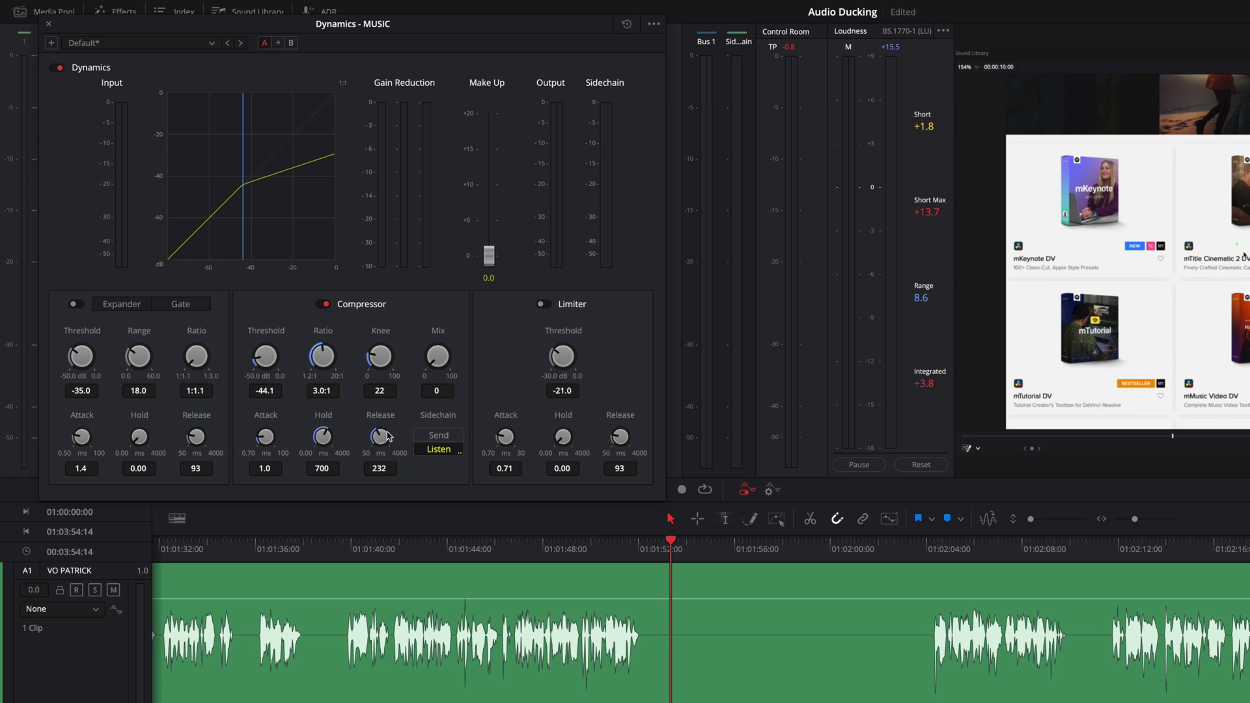
key(space)
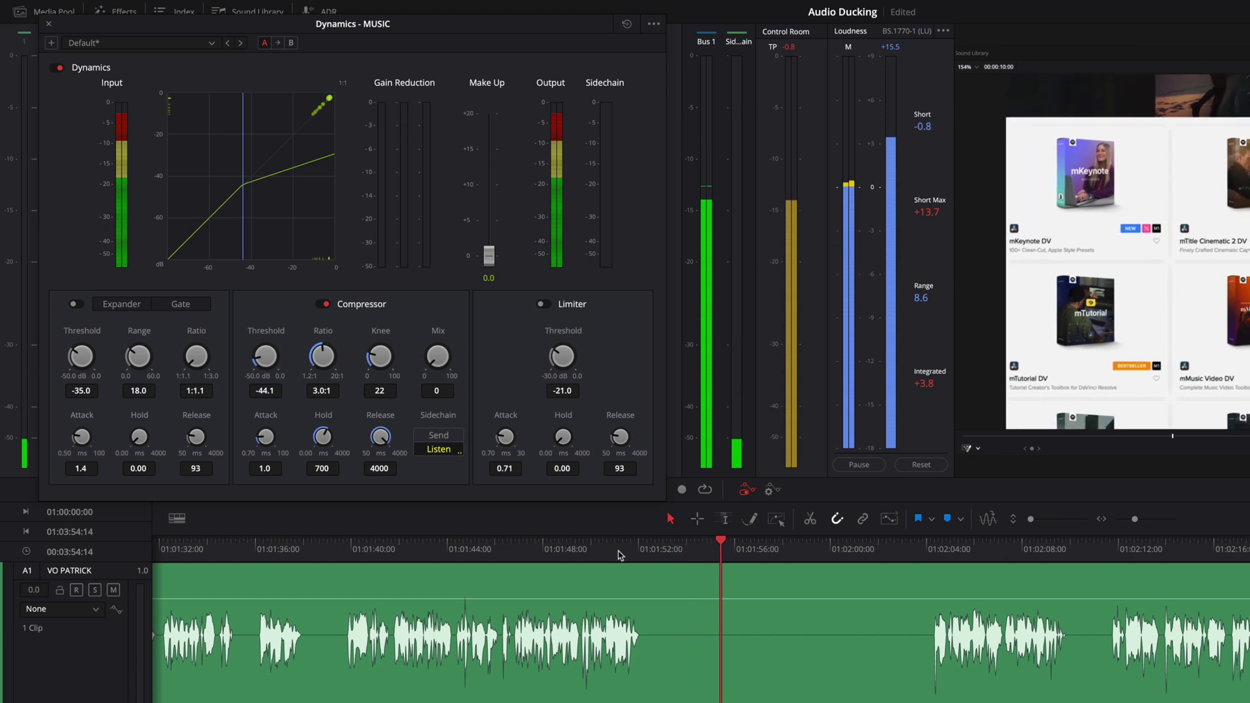
key(space)
drag(382, 442, 366, 434)
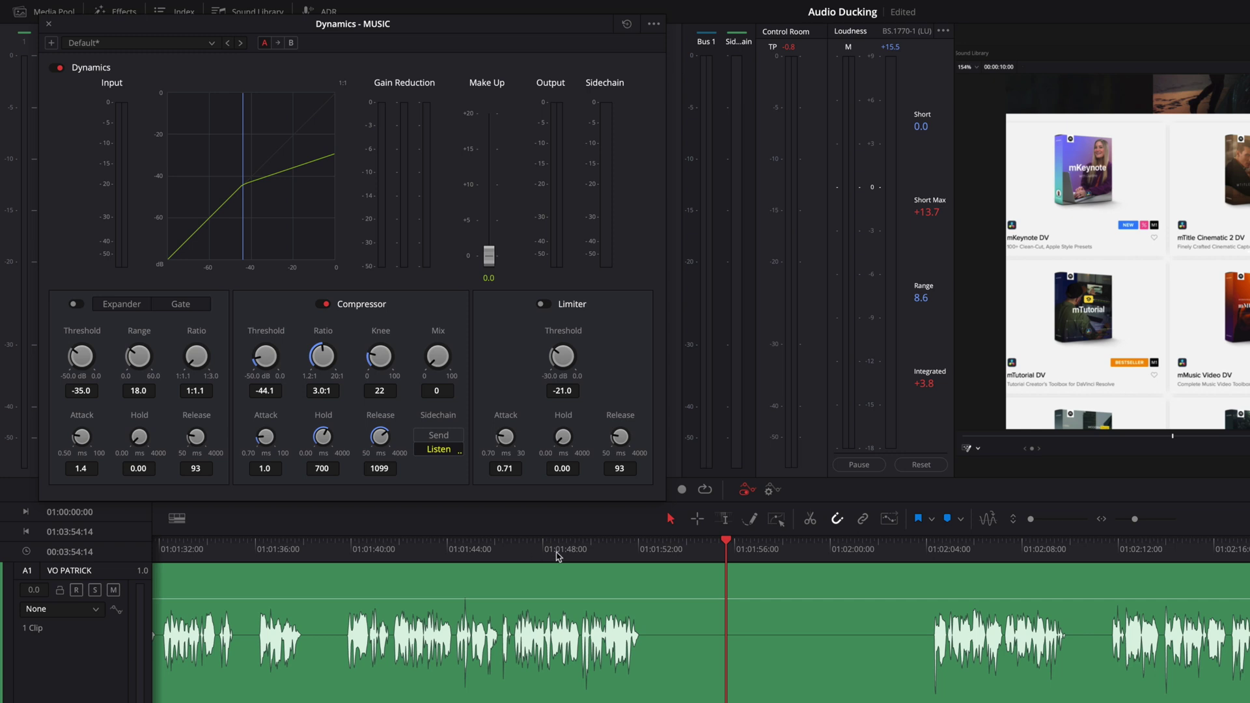
click(612, 552)
key(space)
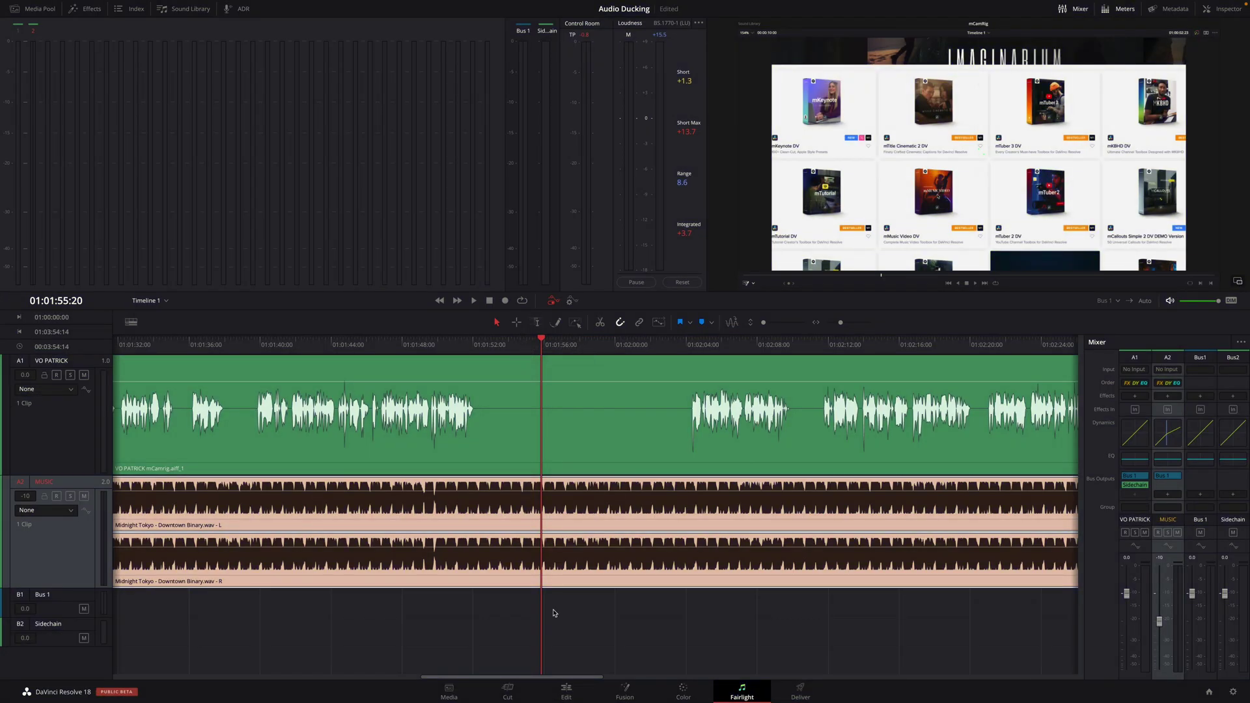
Step: On the Edit page, trim the head of the second VO PATRICK clip on A1 and play it back
click(565, 694)
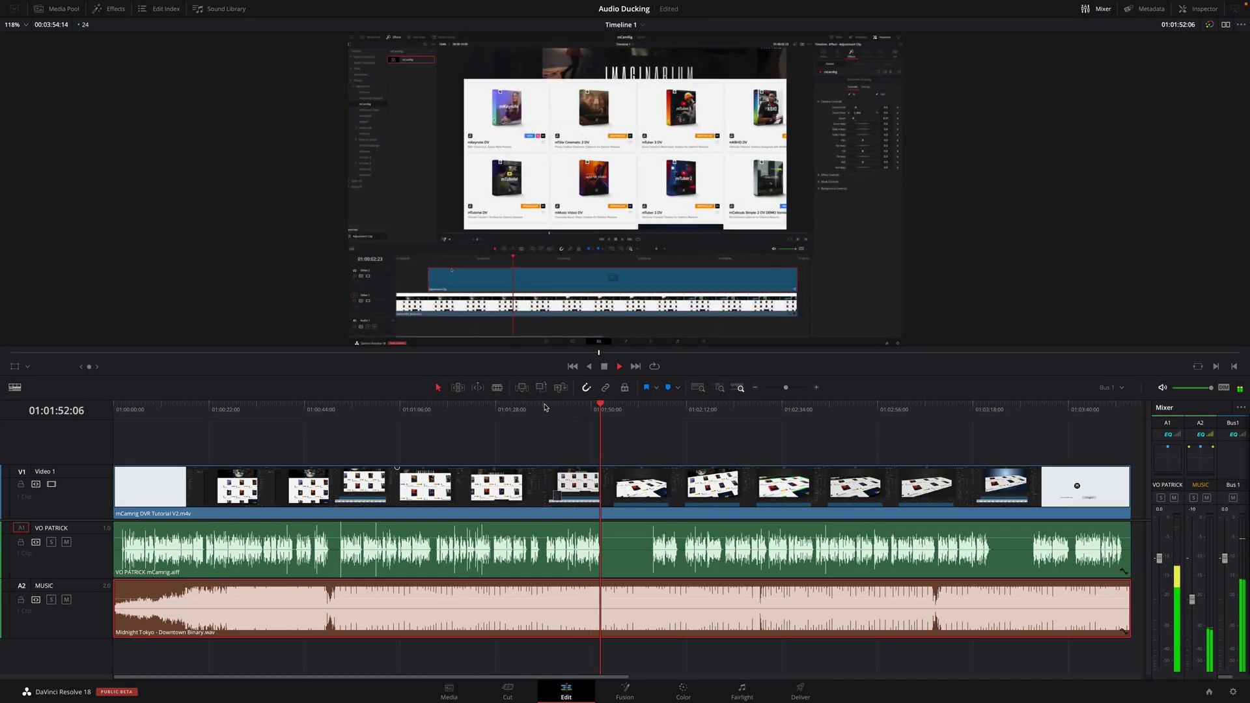
drag(611, 553, 660, 527)
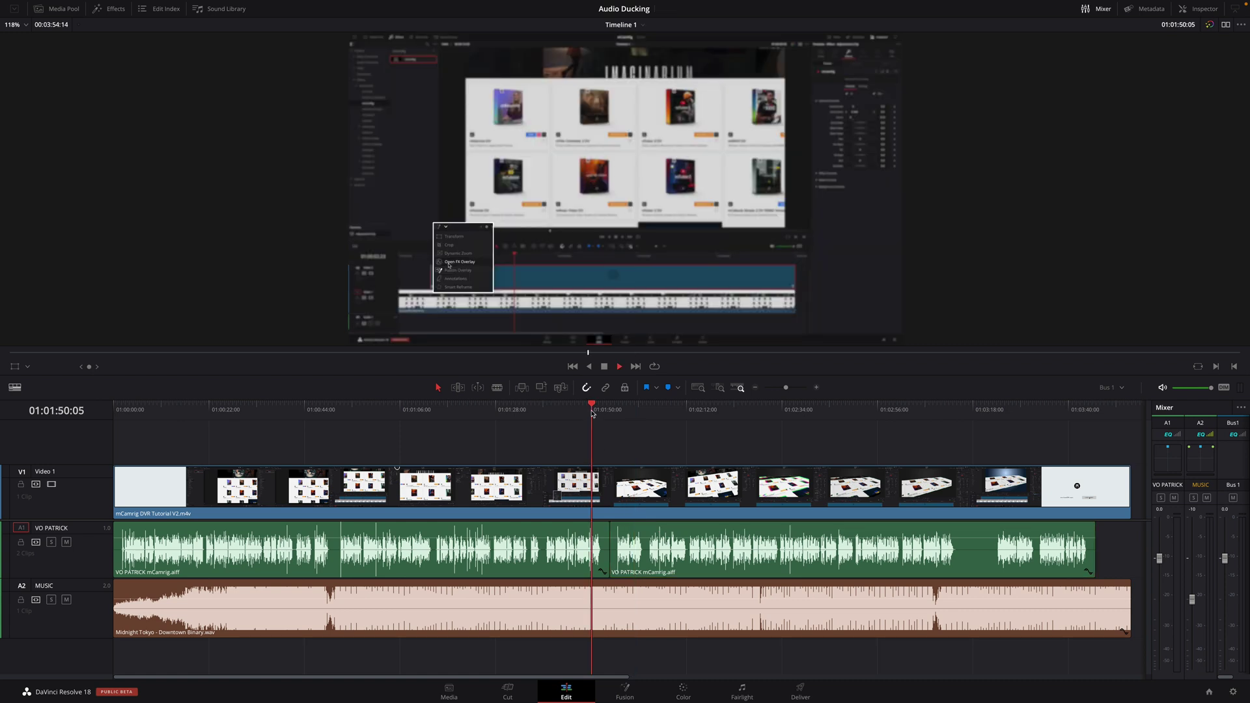
key(space)
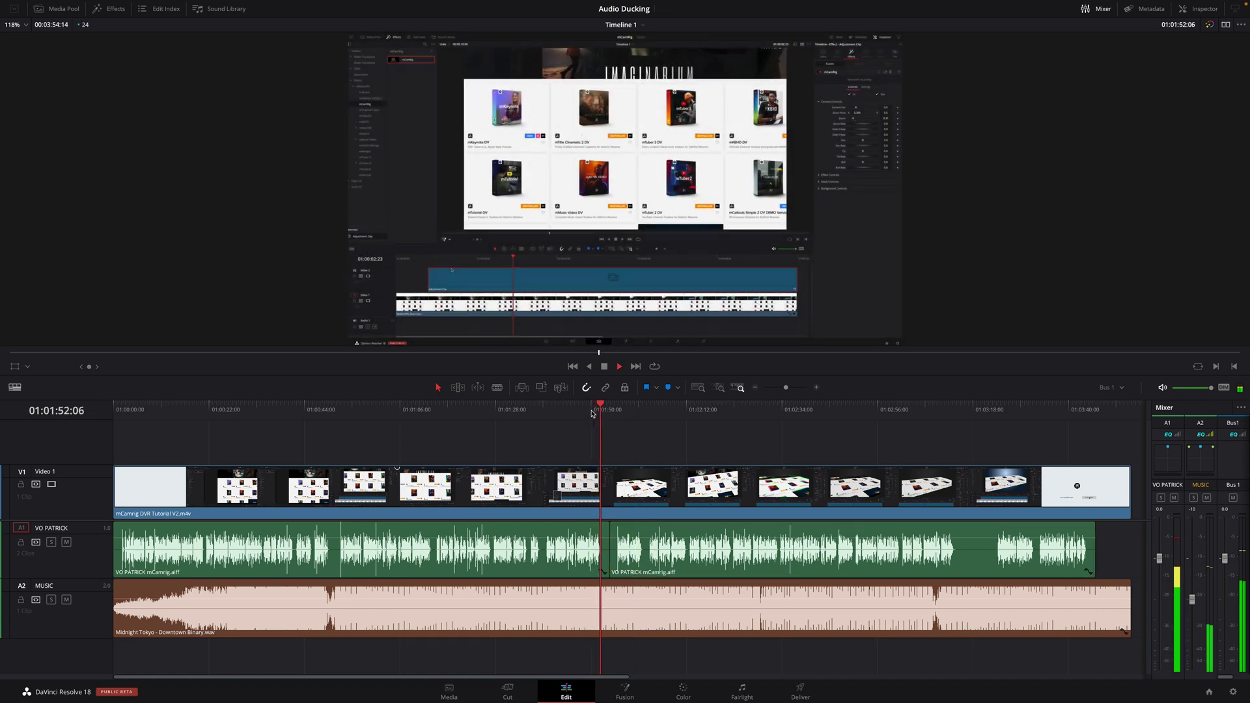